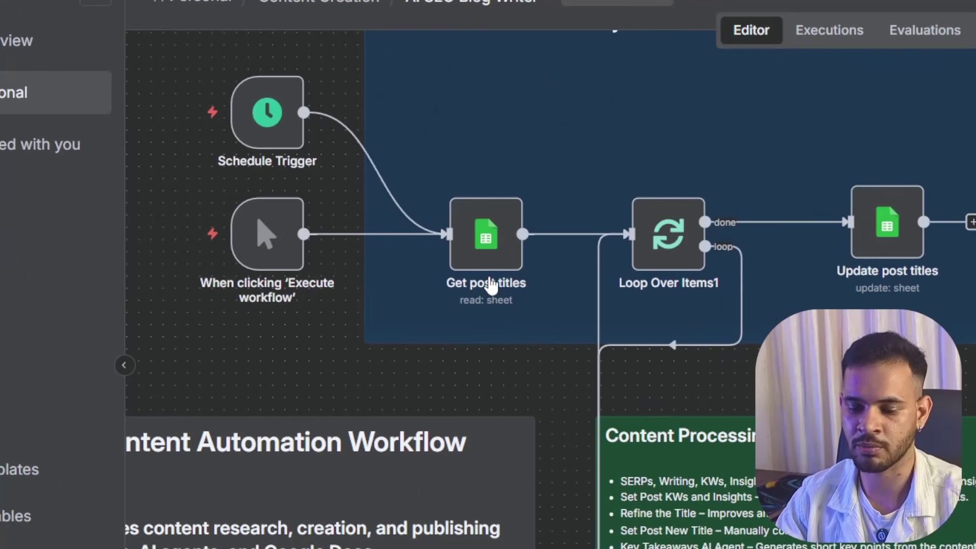
scroll(883, 277, down, 5)
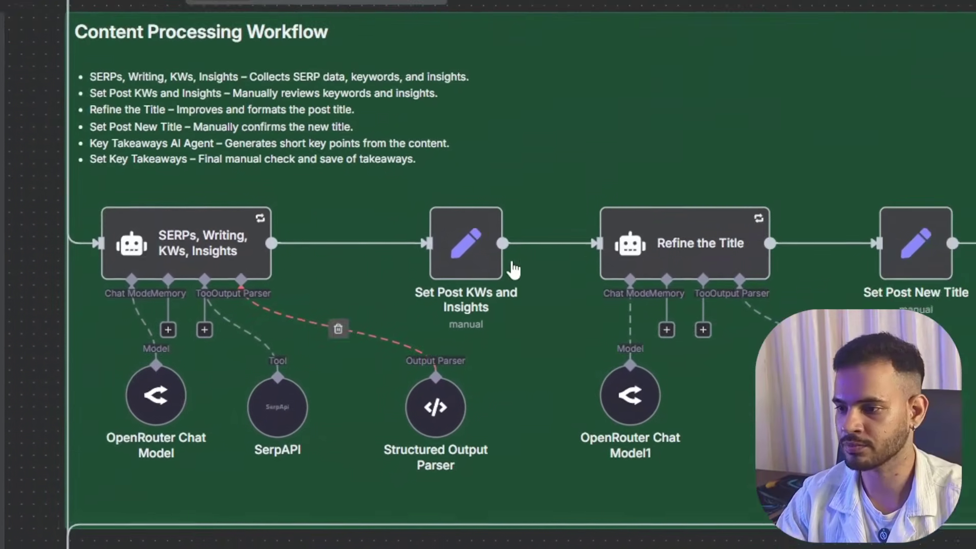
mouse_move(492, 283)
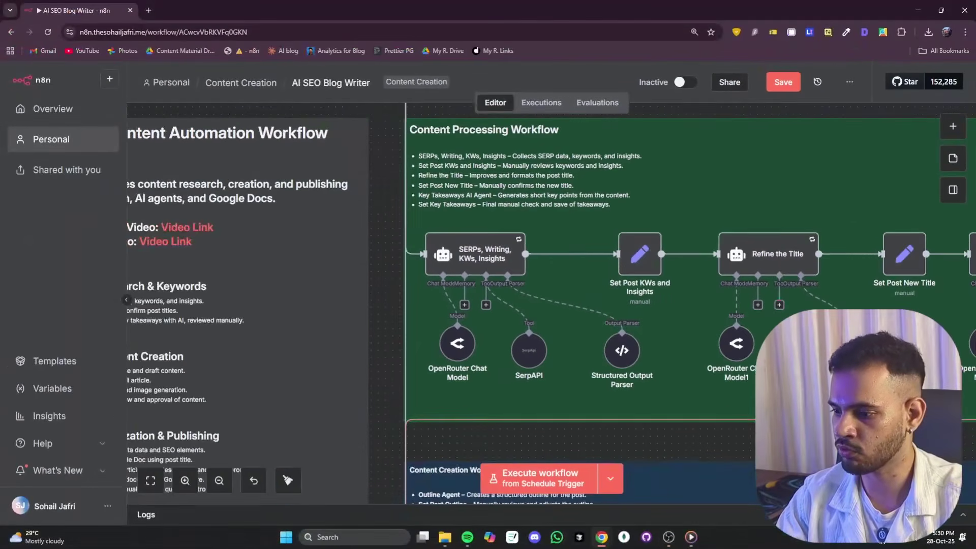
scroll(574, 381, right, 10)
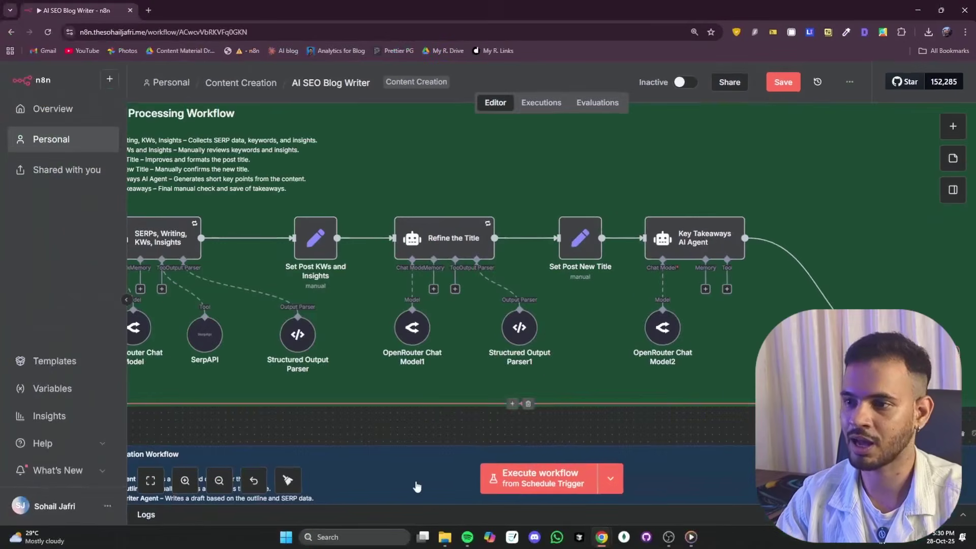
scroll(413, 475, down, 5)
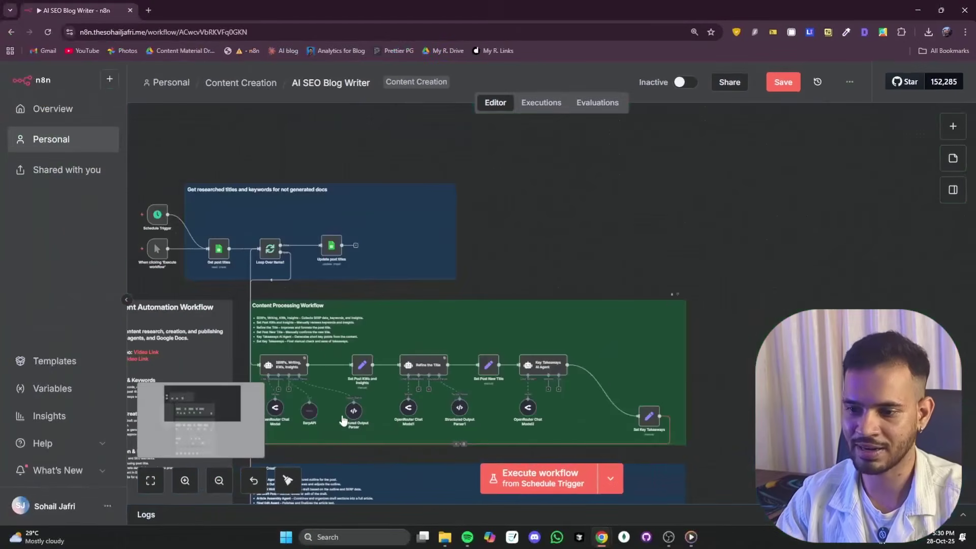
scroll(427, 300, down, 6)
scroll(300, 249, up, 5)
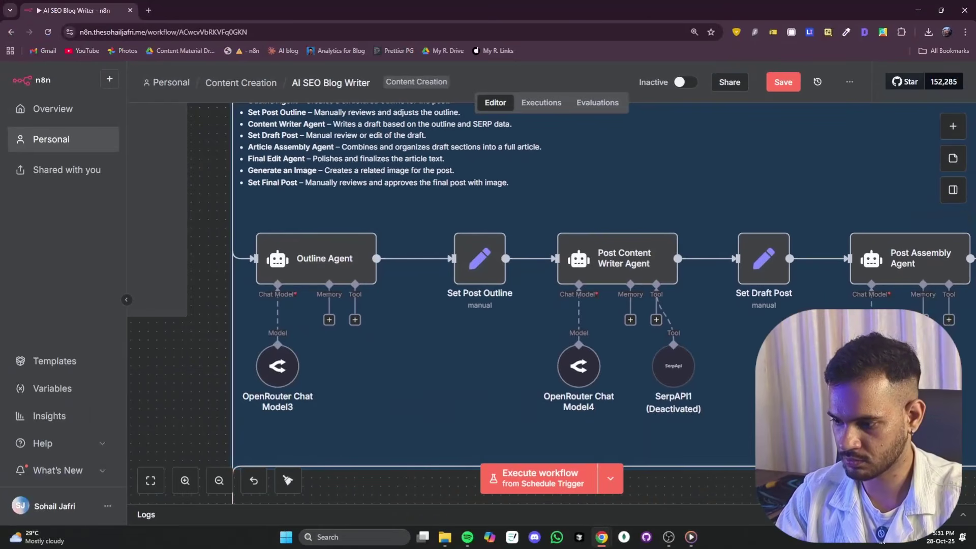
- Pan through the Finalization and Publishing groups, undoing an accidental move of the Post Publishing group
scroll(508, 284, right, 5)
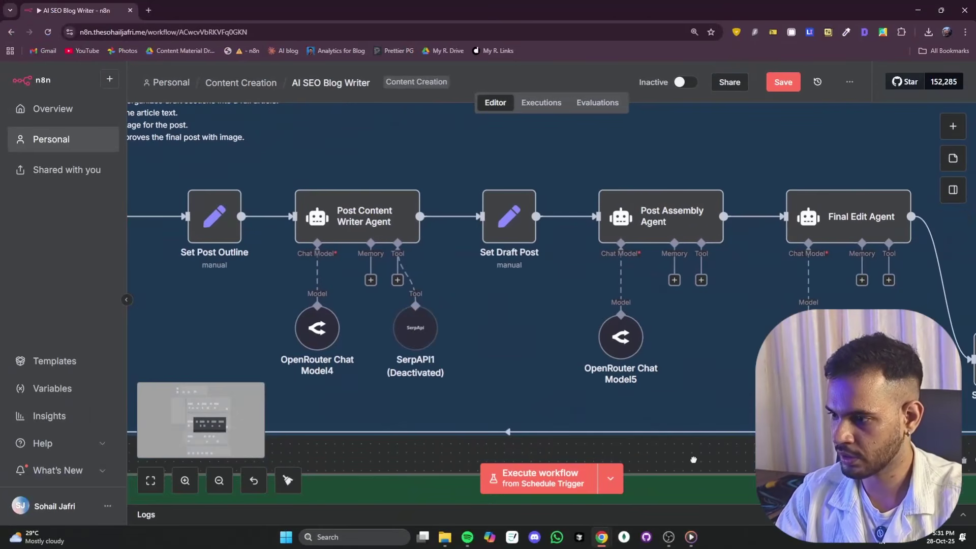
scroll(699, 355, down, 5)
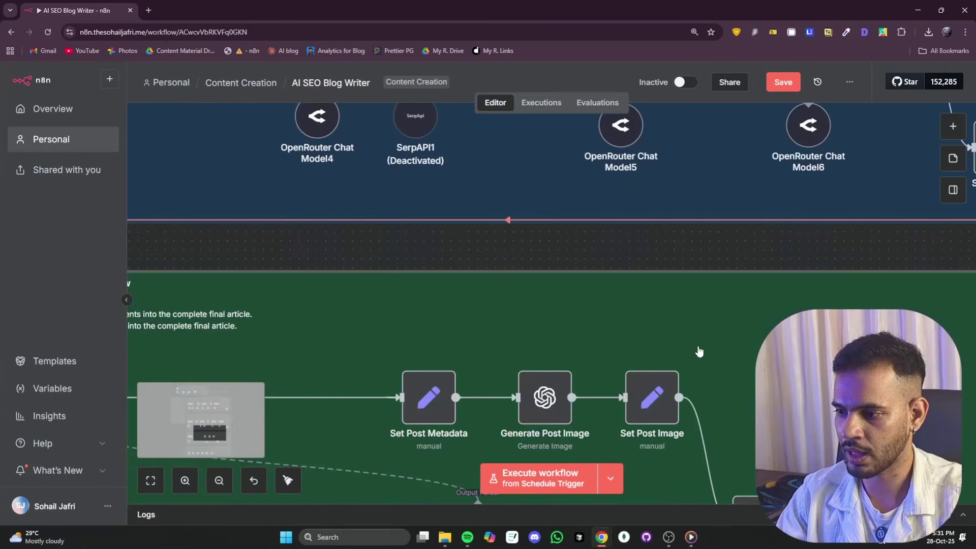
scroll(697, 347, down, 3)
scroll(388, 370, down, 2)
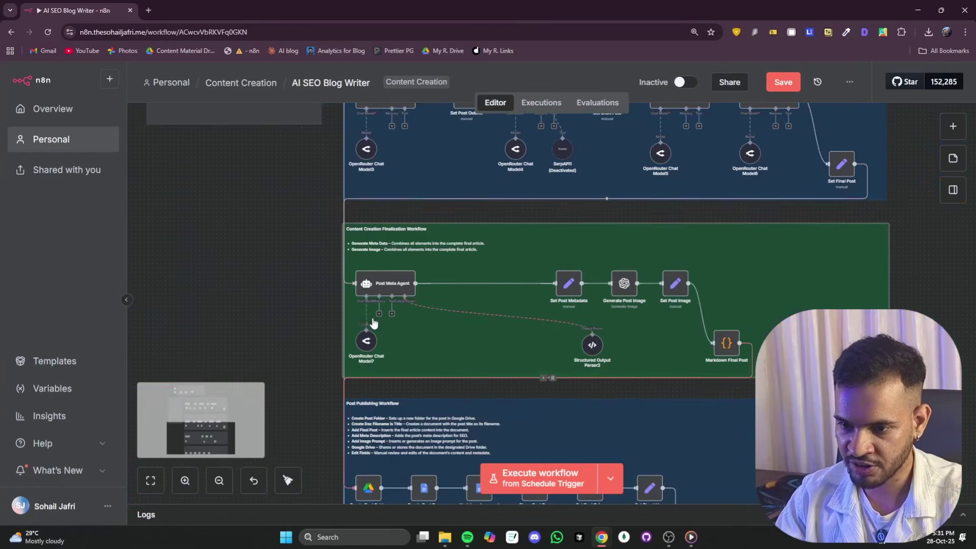
scroll(376, 305, up, 3)
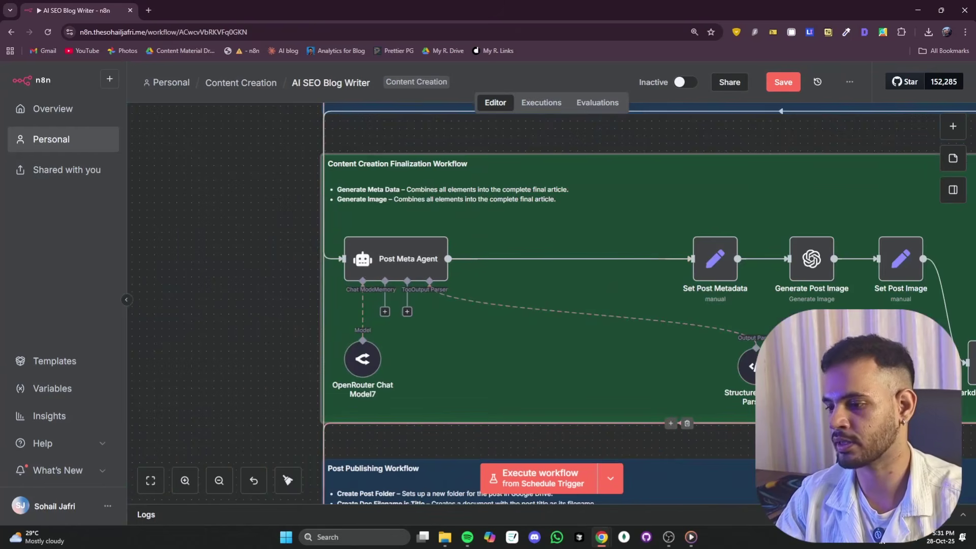
drag(833, 477, 788, 477)
key(ctrl+z)
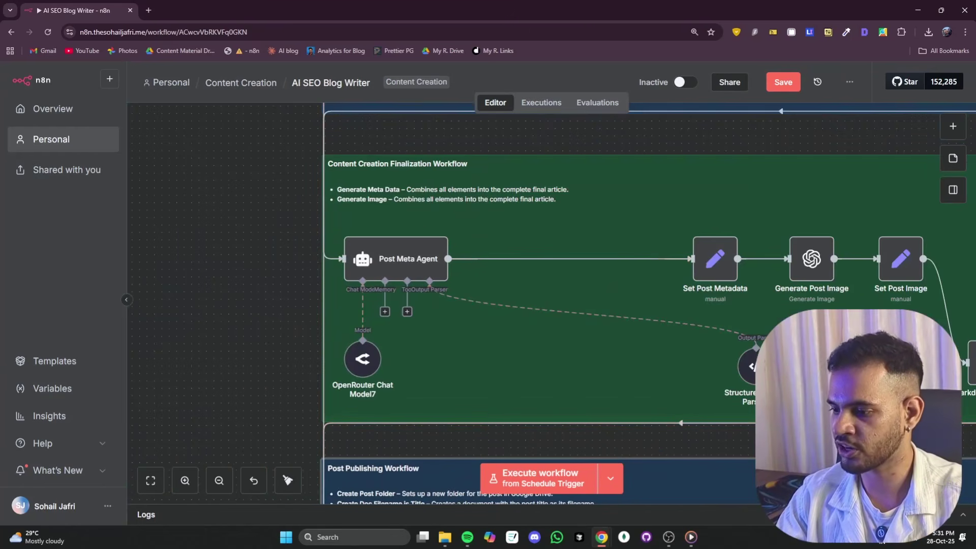
key(ctrl+shift+z)
key(ctrl+z)
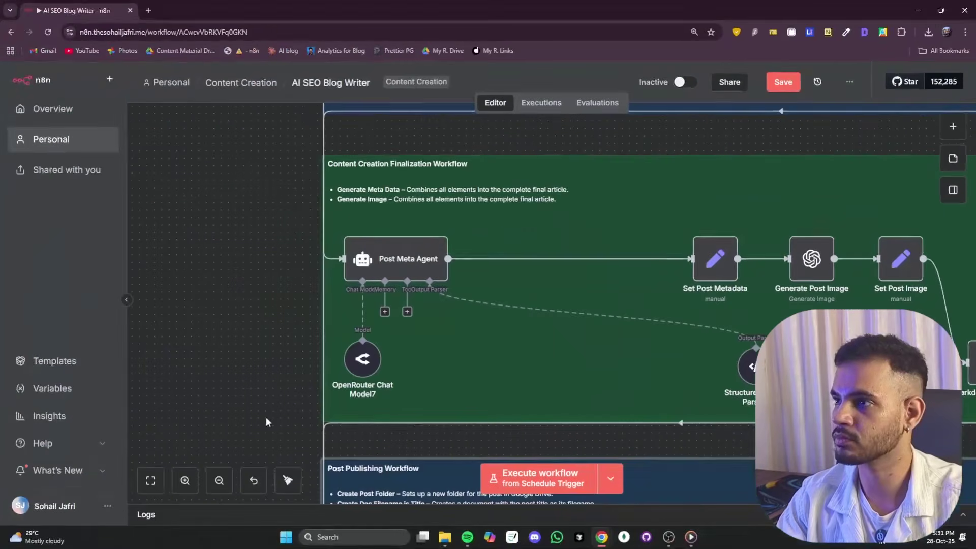
- Switch to the High-Quality Blog Posts - n8n spreadsheet listing five titles with keywords
scroll(224, 339, down, 3)
ctrl+scroll(553, 394, down, 3)
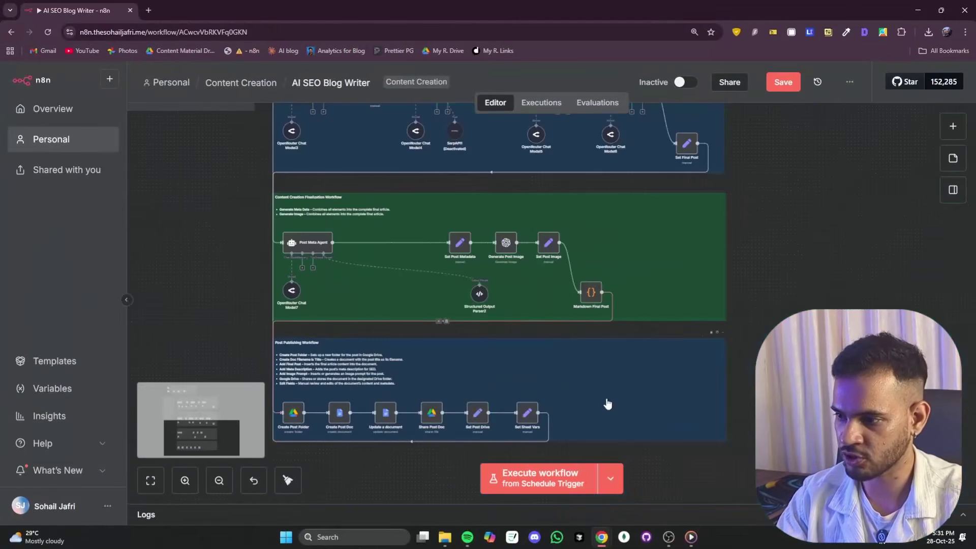
scroll(585, 340, down, 3)
ctrl+scroll(322, 359, up, 5)
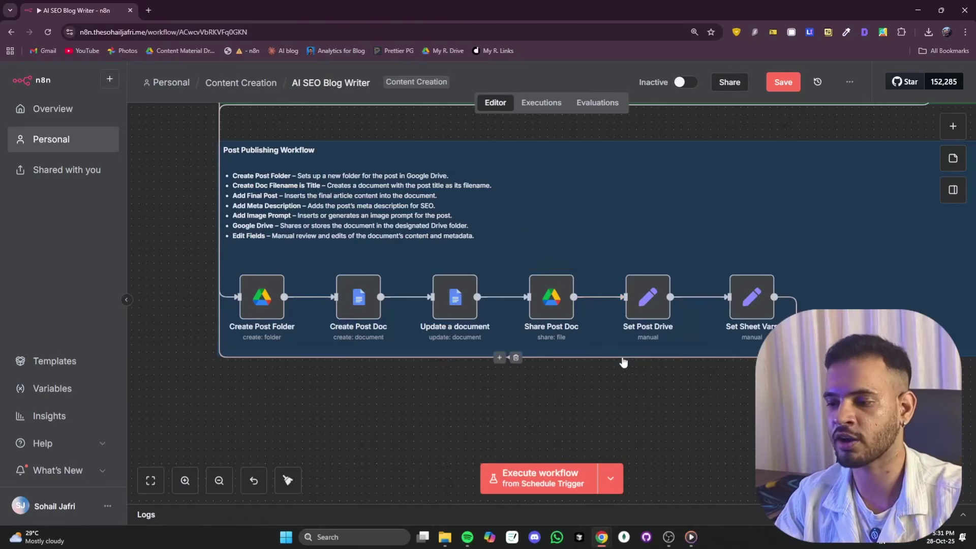
scroll(508, 351, up, 15)
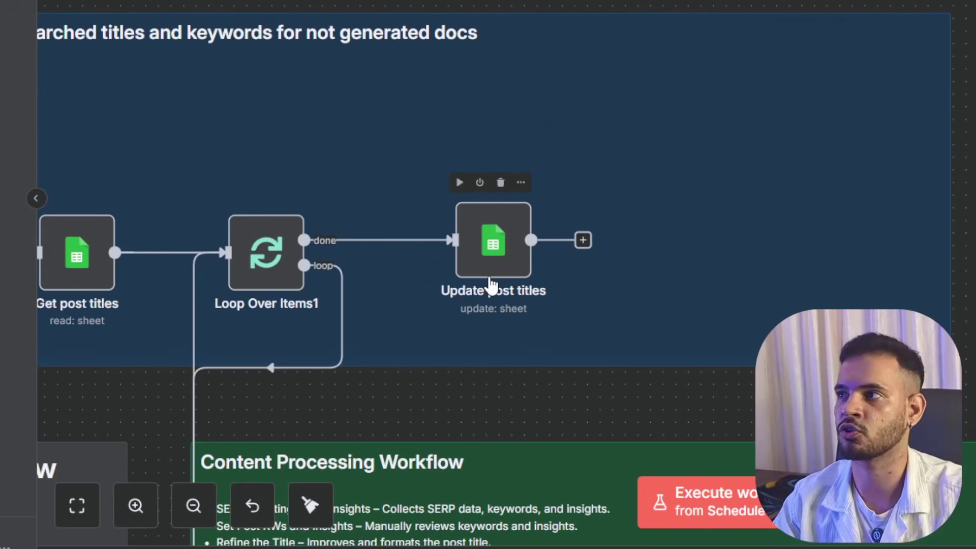
key(ctrl+Tab)
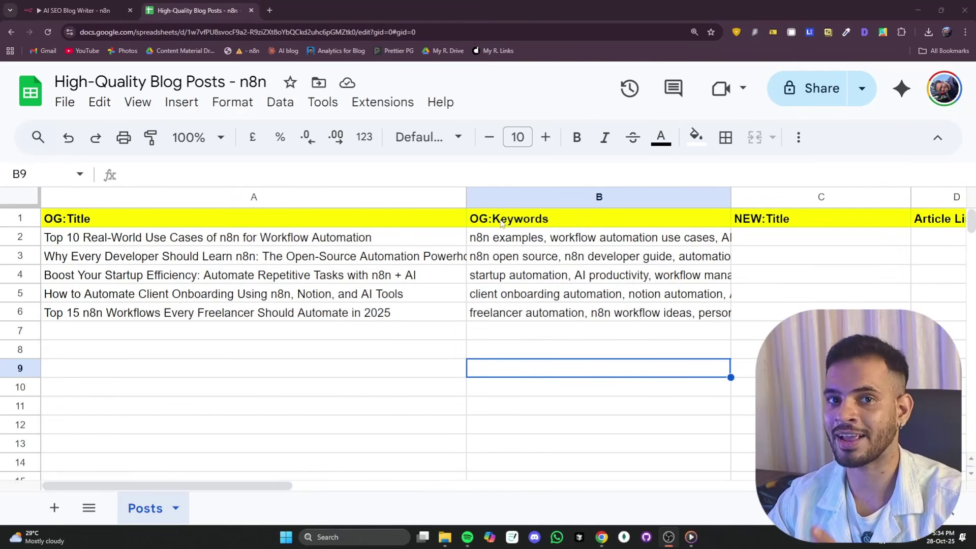
double_click(742, 386)
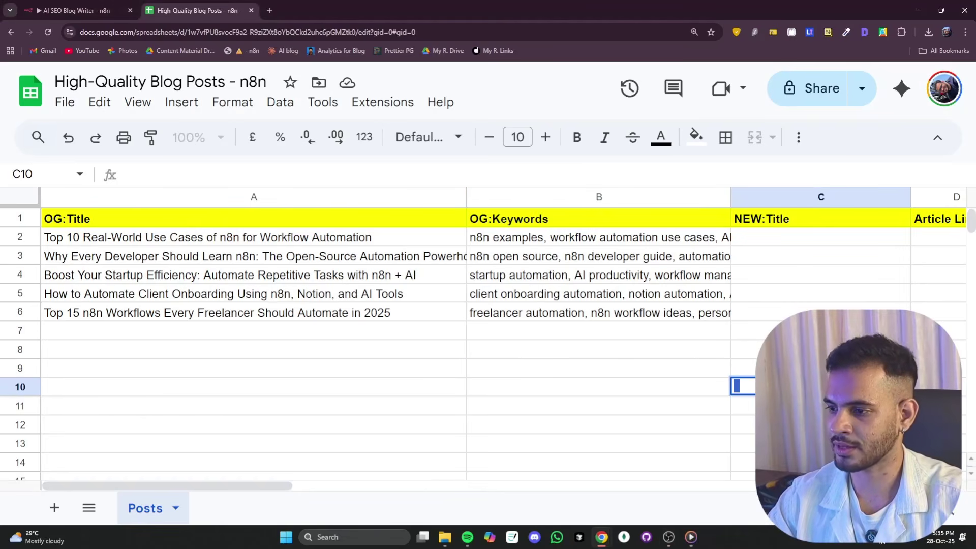
drag(261, 487, 440, 493)
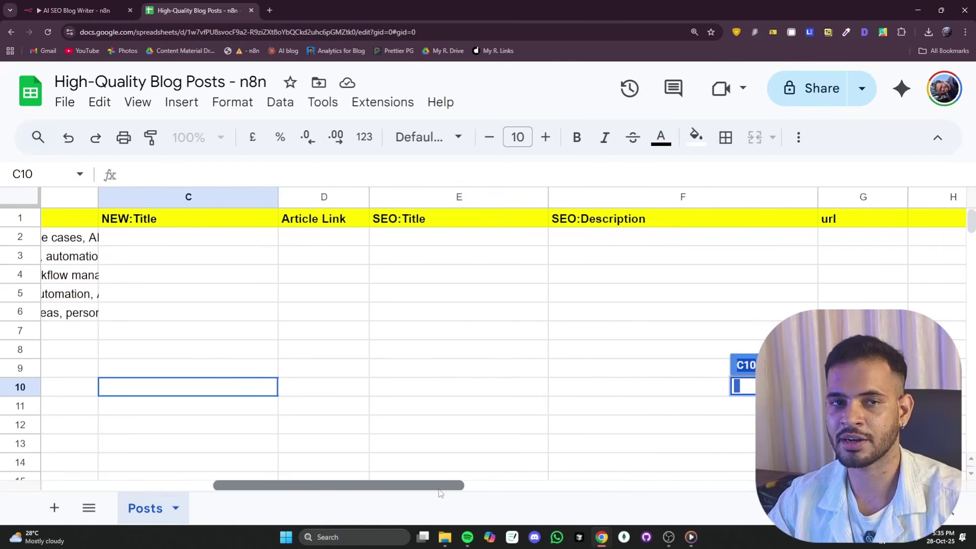
drag(440, 492, 268, 487)
- Back in n8n, execute Get post titles and check its 5 returned items
click(81, 11)
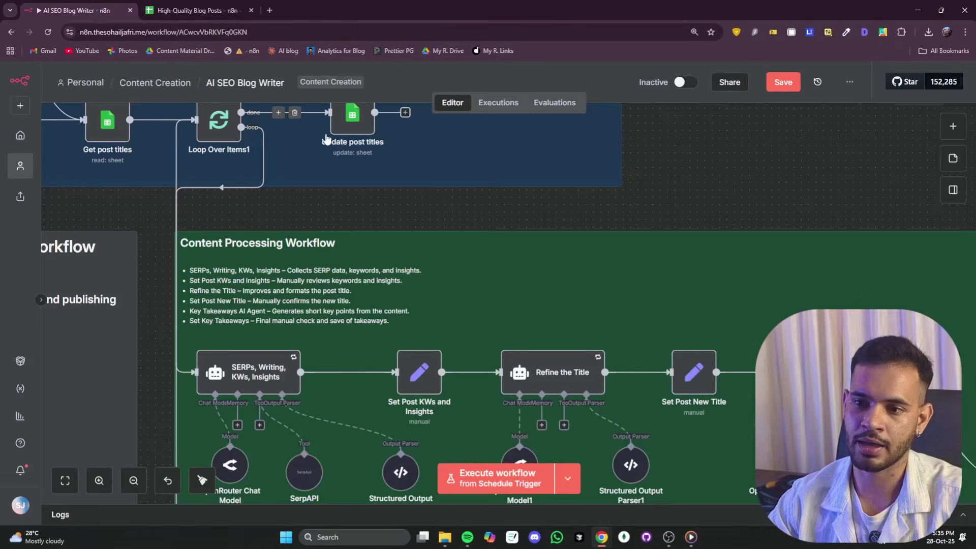
drag(336, 220, 451, 228)
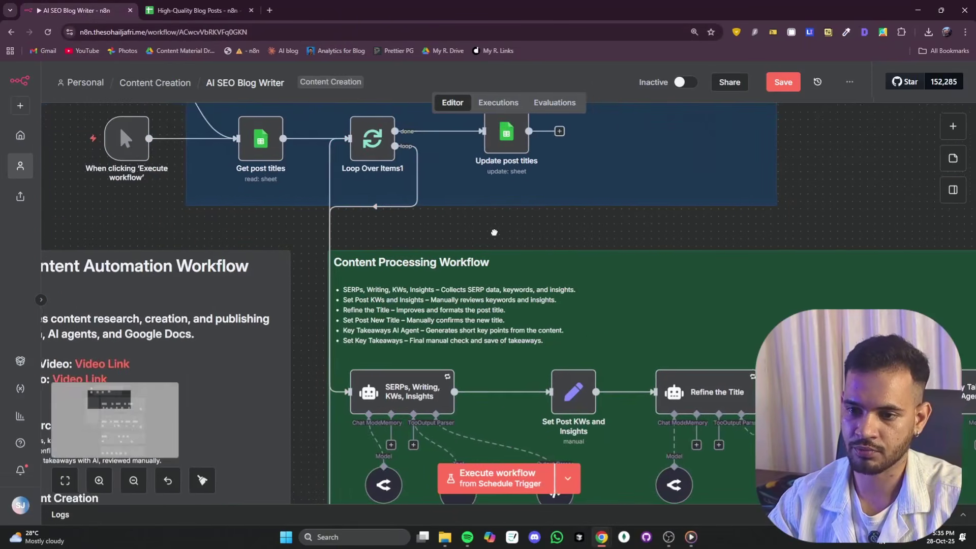
scroll(336, 221, up, 5)
scroll(277, 212, down, 4)
scroll(223, 197, down, 3)
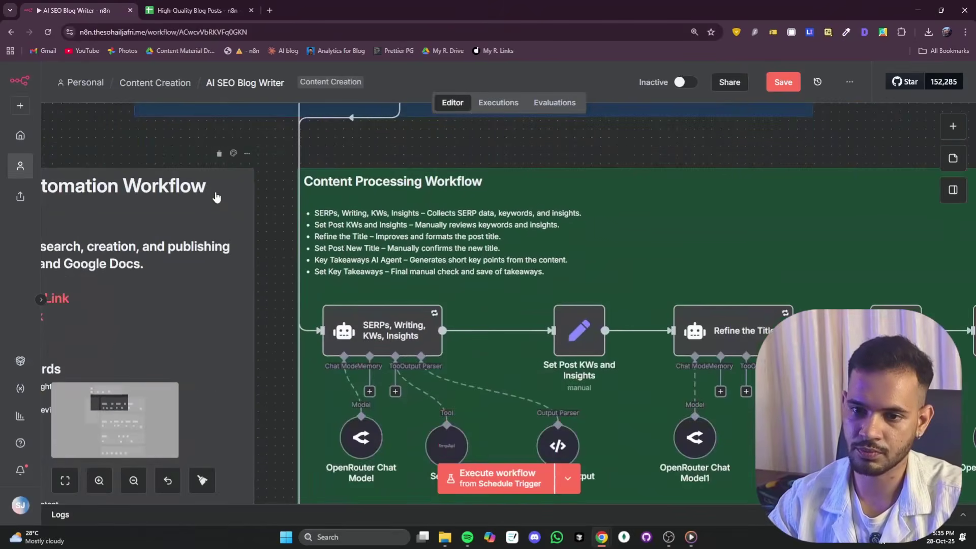
scroll(213, 196, up, 8)
click(196, 213)
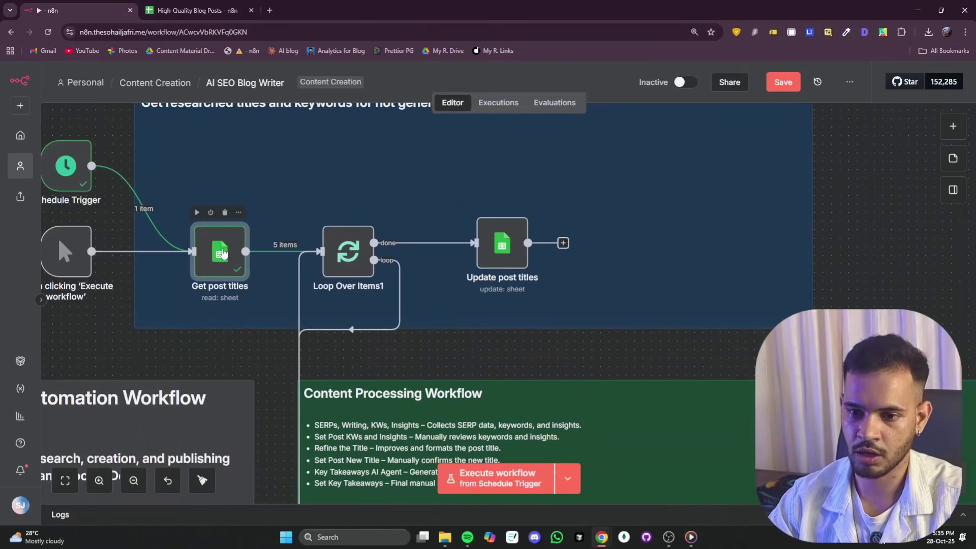
double_click(228, 252)
scroll(759, 239, up, 2)
scroll(760, 253, down, 2)
scroll(741, 339, up, 4)
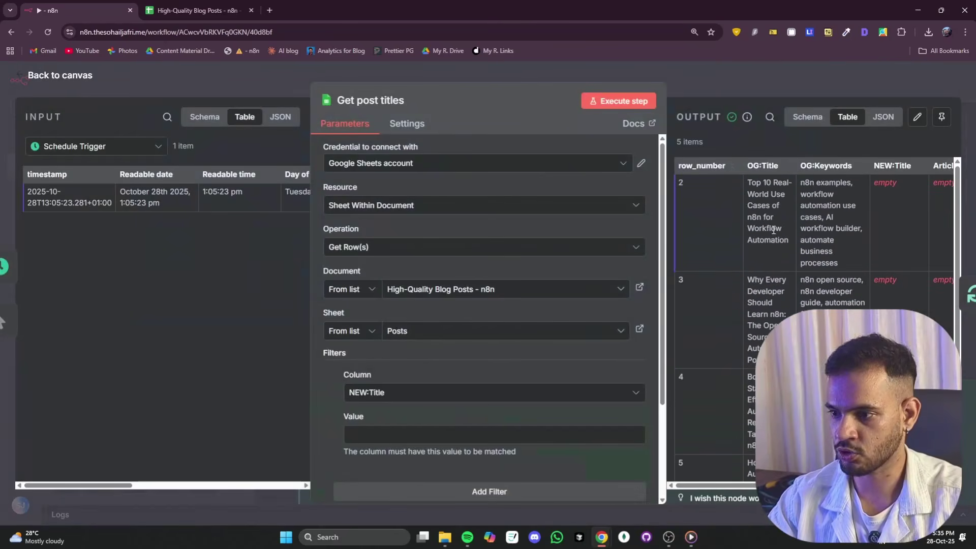
click(223, 88)
- Execute the workflow up to the SERPs, Writing, KWs, Insights agent
scroll(448, 325, down, 5)
mouse_move(404, 320)
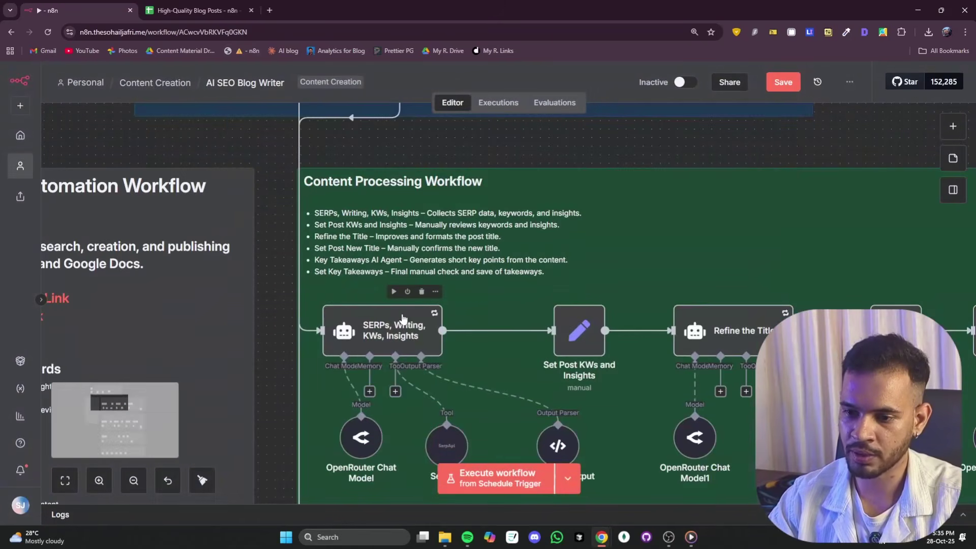
click(394, 291)
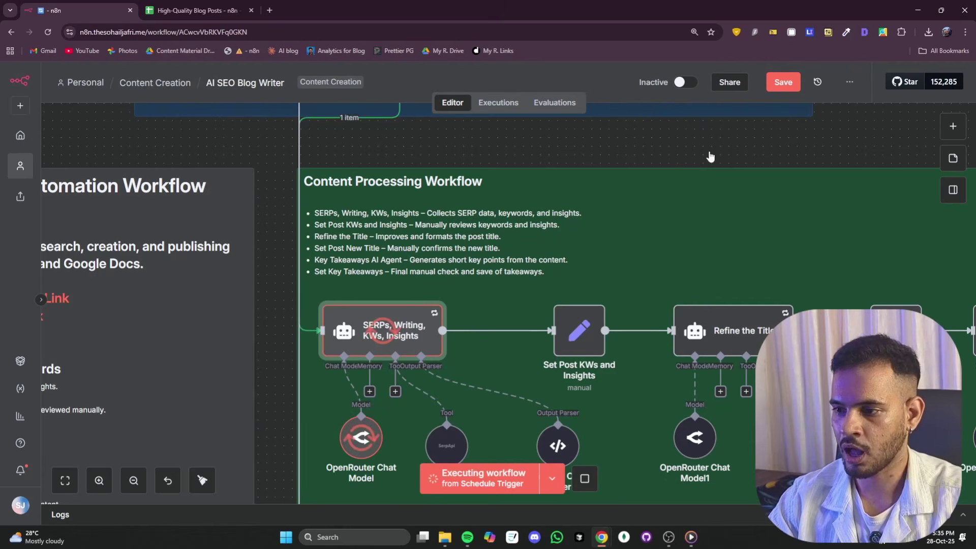
drag(808, 145, 609, 147)
mouse_move(351, 422)
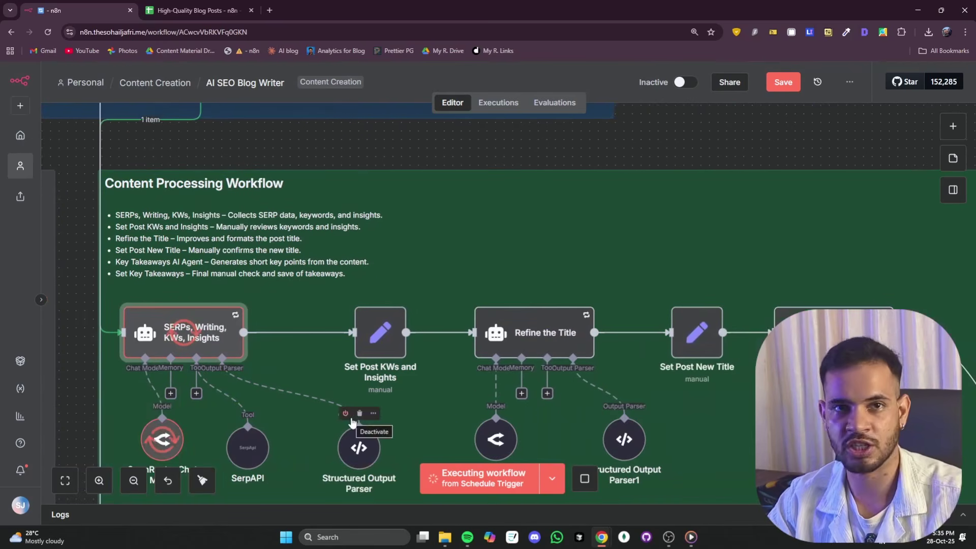
- Read through Refine the Title's prompt and System Message, then close its settings
key(Return)
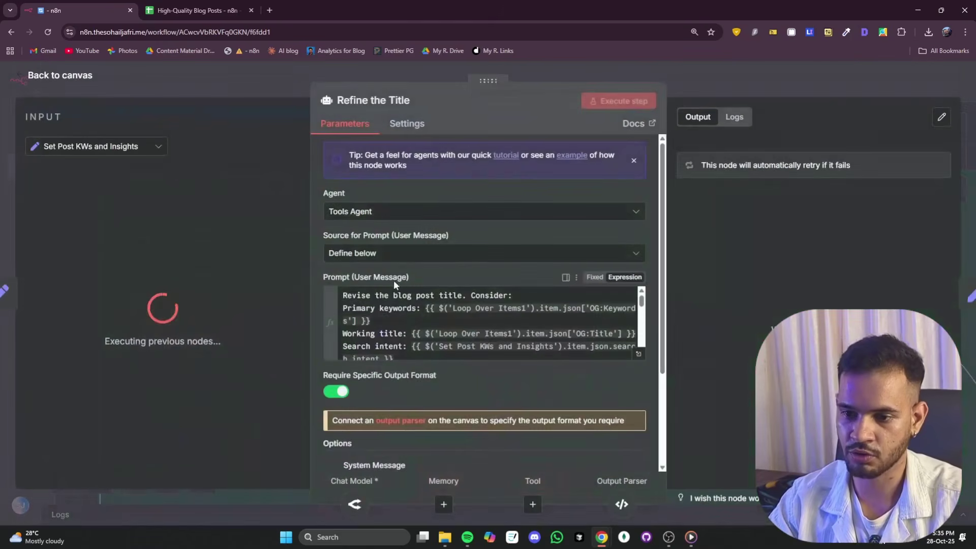
scroll(401, 310, down, 2)
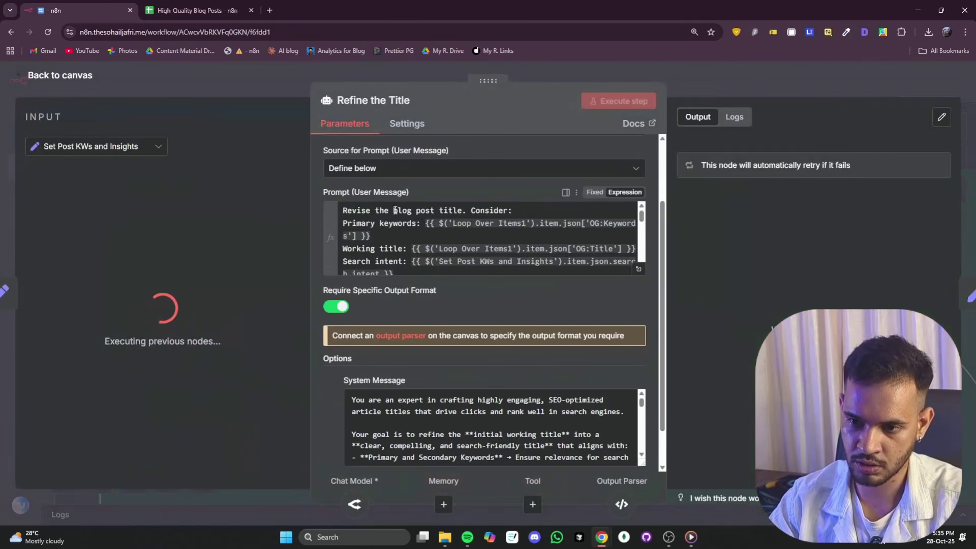
scroll(384, 224, down, 5)
scroll(459, 381, down, 1)
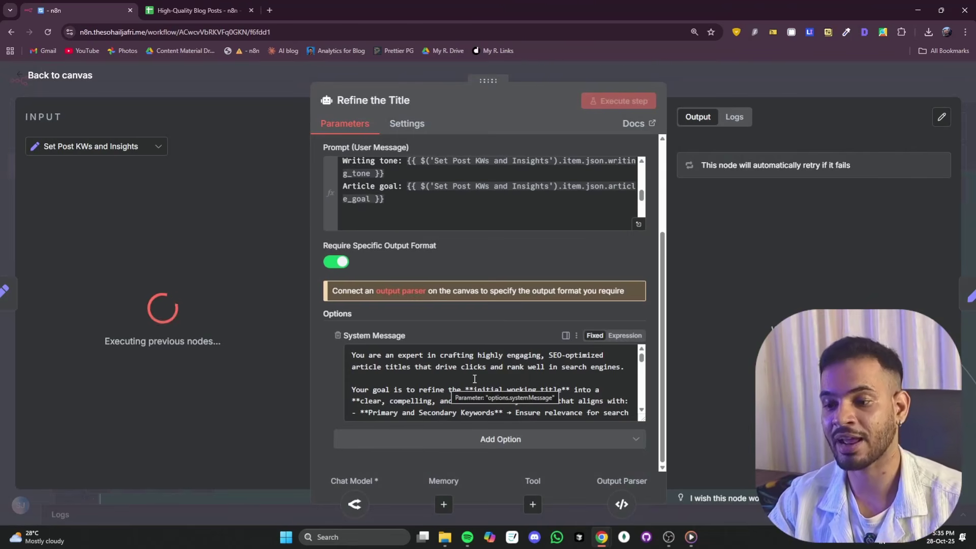
scroll(474, 379, down, 3)
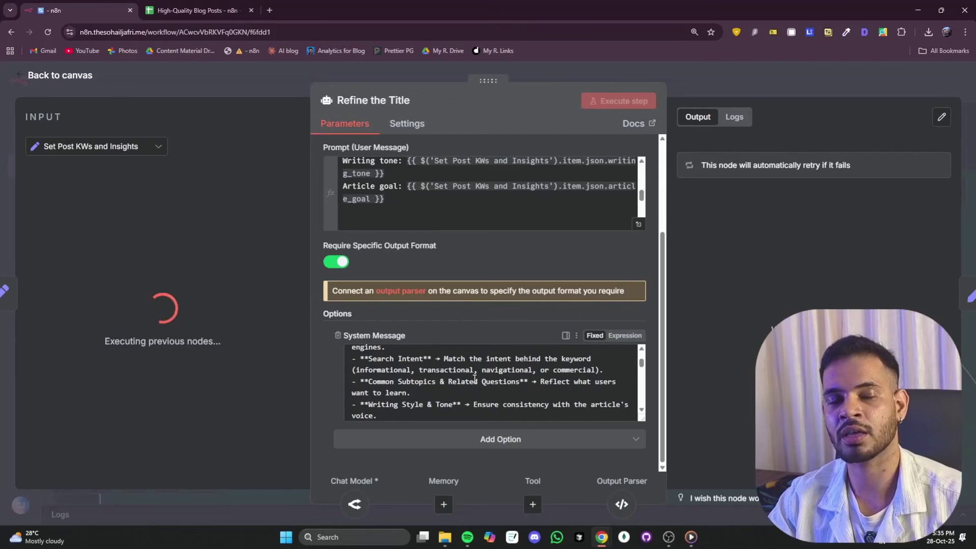
click(260, 94)
scroll(618, 136, right, 3)
scroll(671, 122, right, 2)
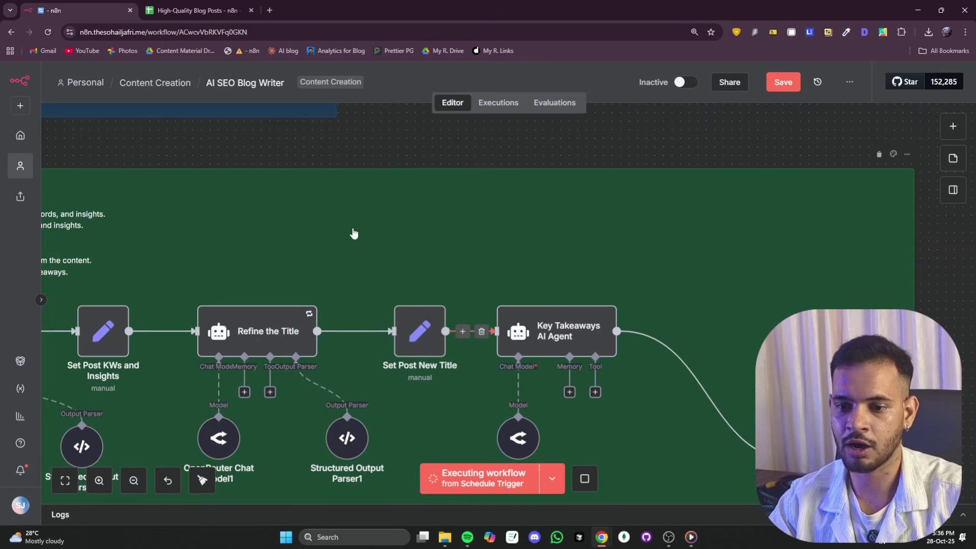
- Zoom the canvas out and back in while the workflow keeps executing
scroll(261, 257, down, 5)
scroll(96, 312, up, 5)
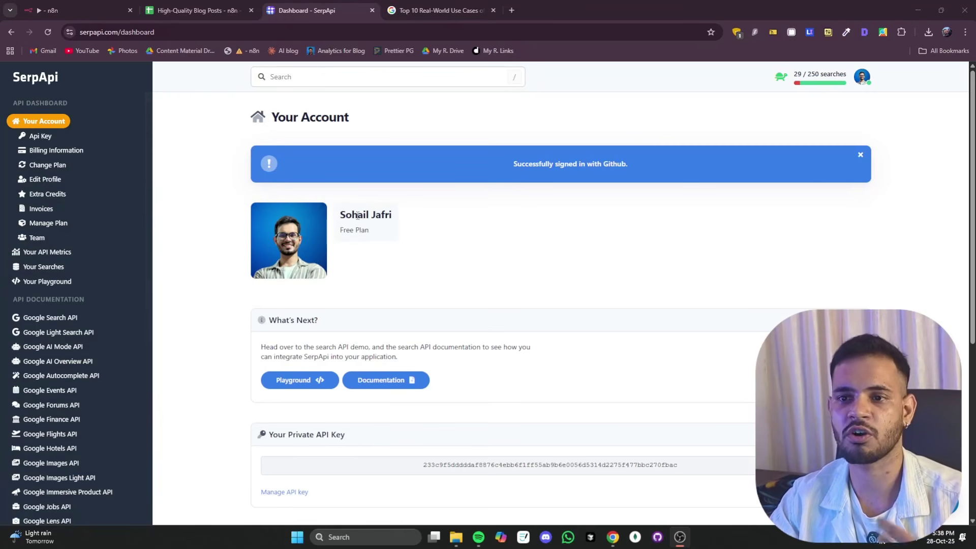
- Scroll through the Google search results for n8n use cases
click(407, 11)
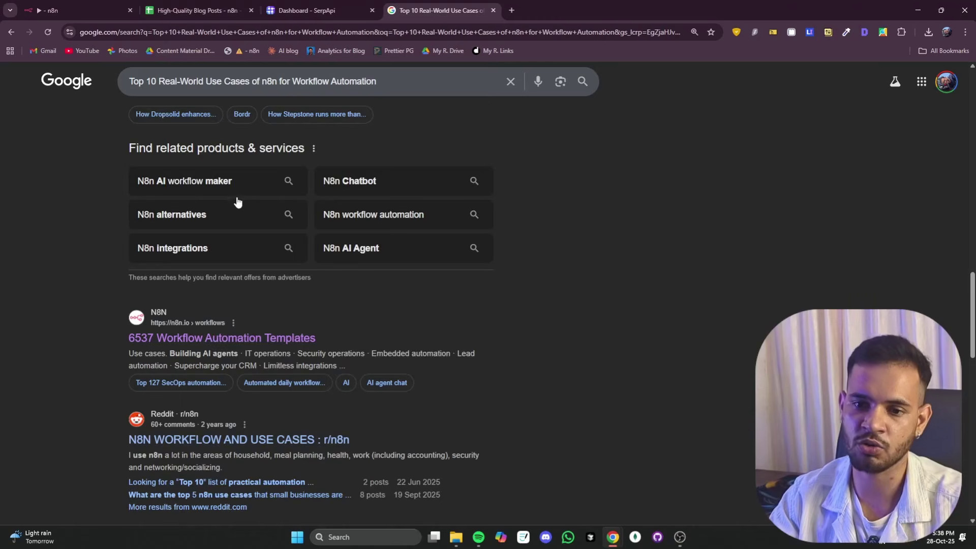
scroll(240, 201, up, 20)
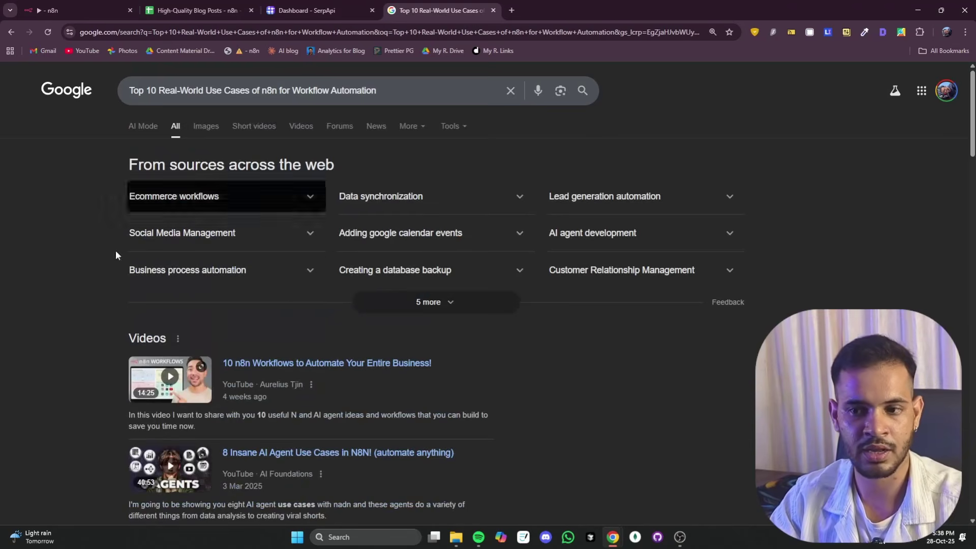
scroll(449, 266, down, 3)
scroll(370, 284, down, 6)
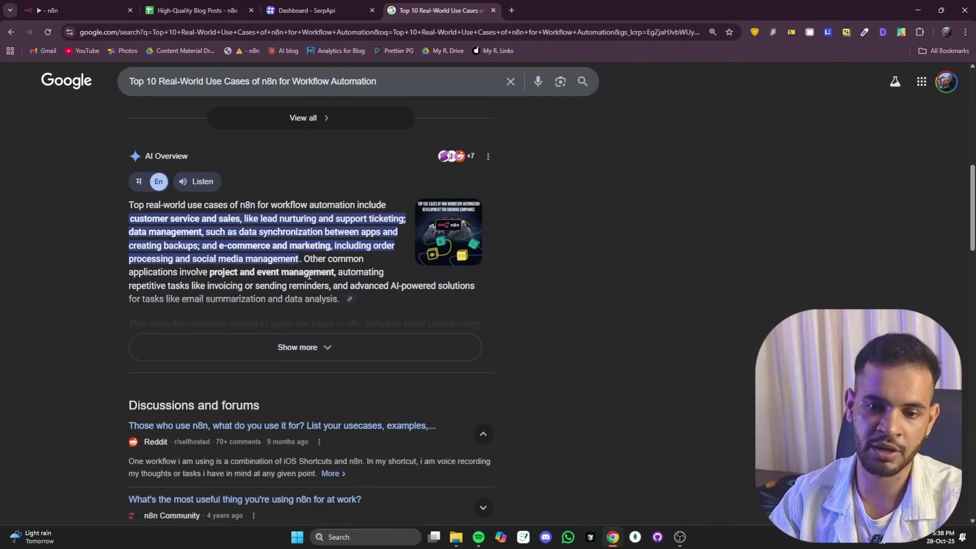
scroll(208, 206, down, 5)
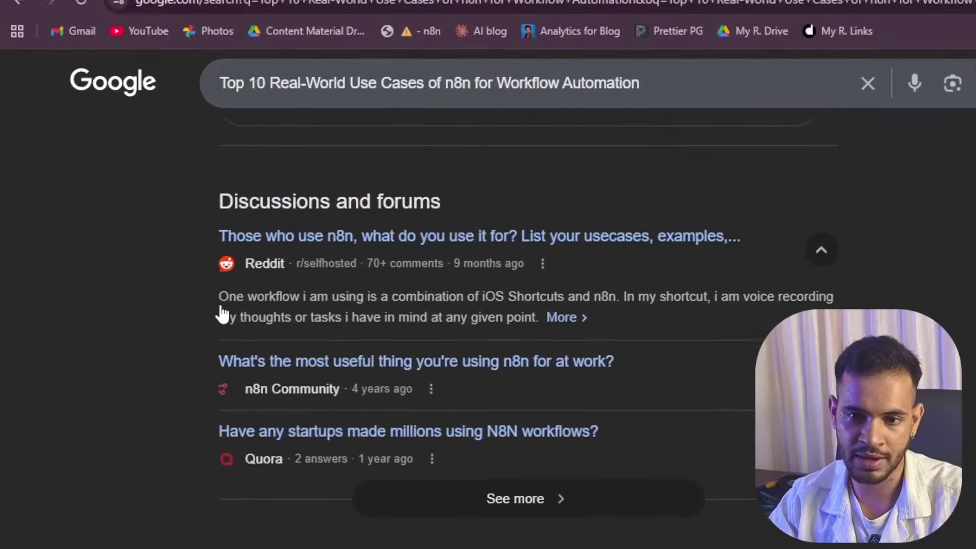
scroll(193, 300, down, 6)
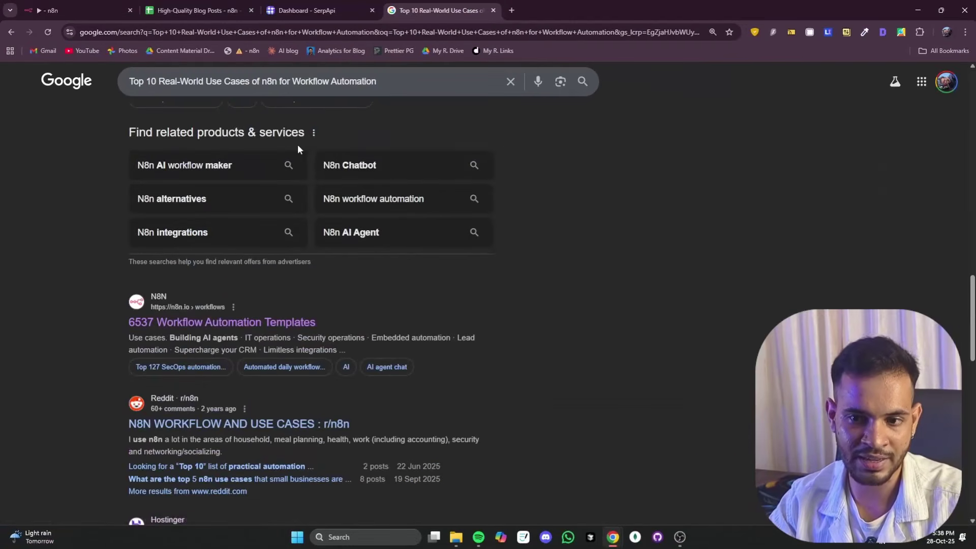
scroll(298, 144, down, 3)
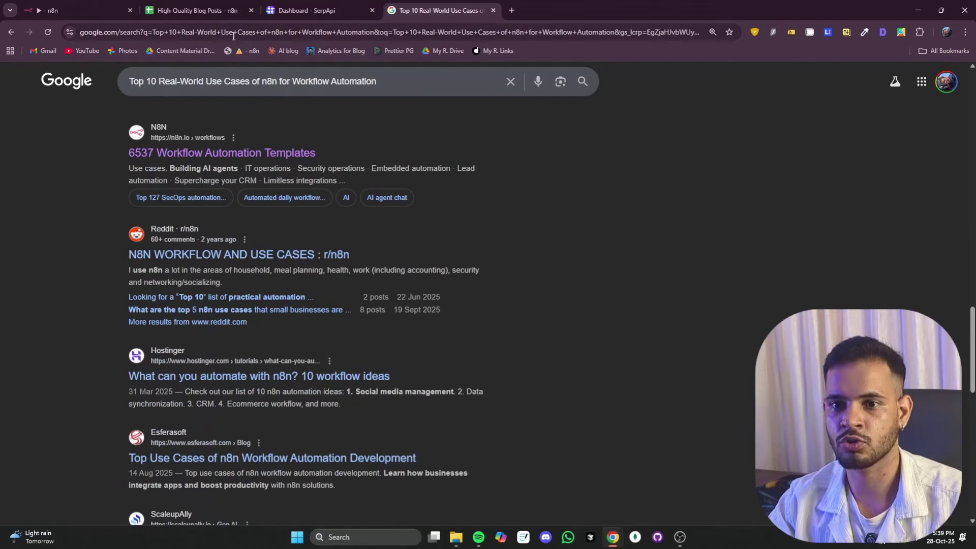
- From the SerpApi dashboard, open the Google Search API page and view the Coffee JSON sample
click(275, 13)
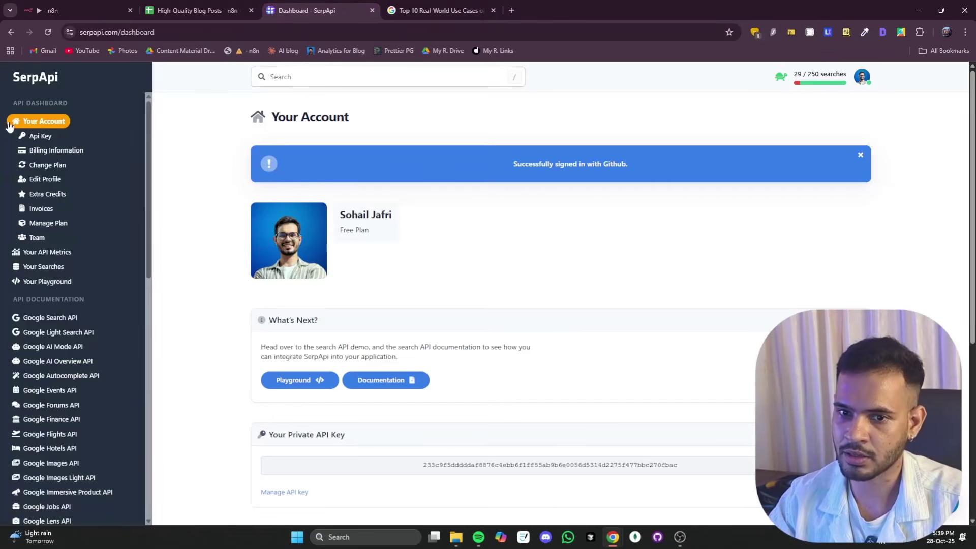
click(17, 81)
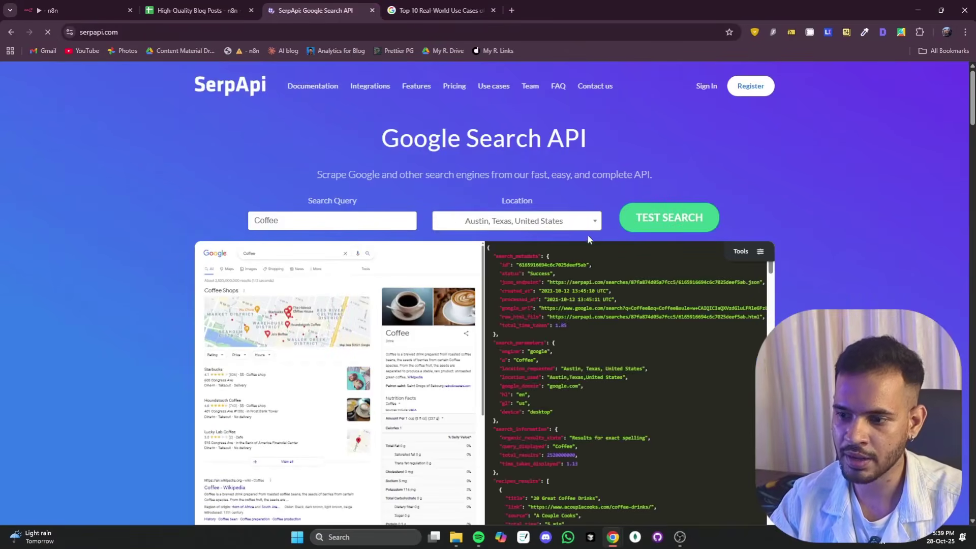
scroll(564, 343, down, 10)
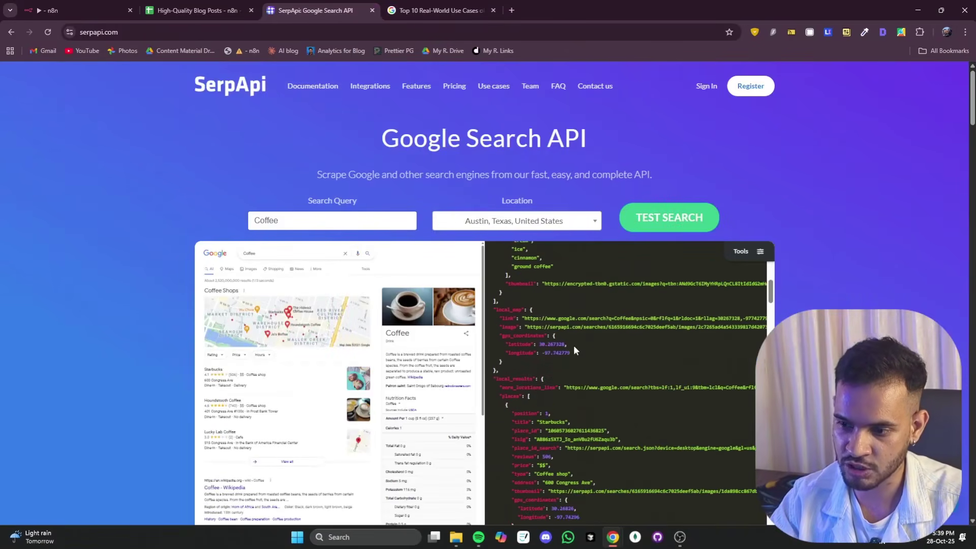
scroll(851, 258, down, 5)
scroll(788, 279, up, 2)
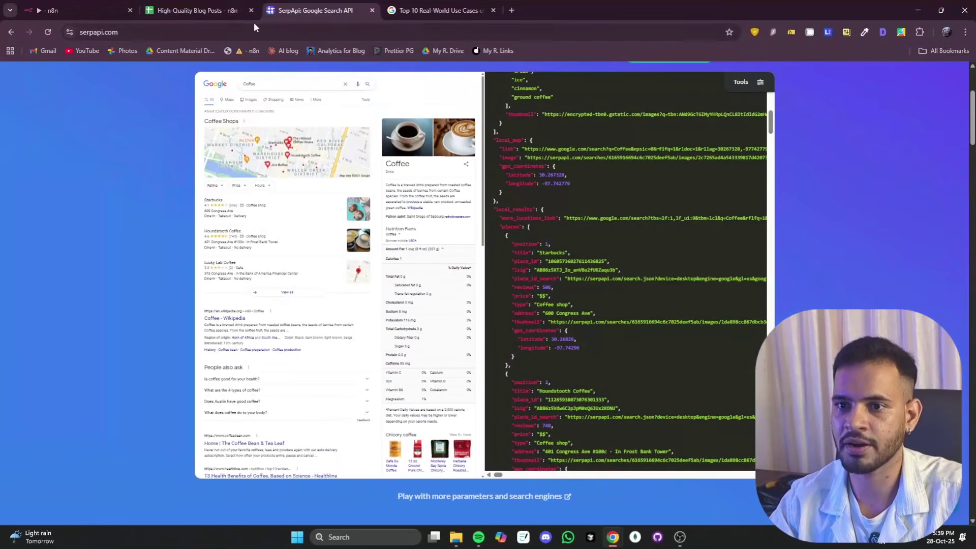
- Run the whole workflow with Ctrl+Enter and inspect the SERPs agent's keywords, search intent and insights
click(96, 18)
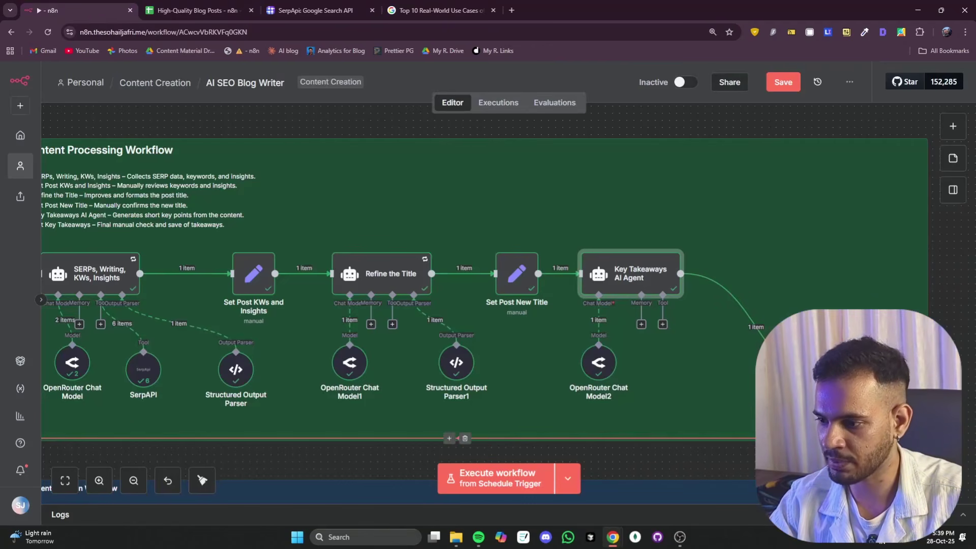
key(ctrl+Return)
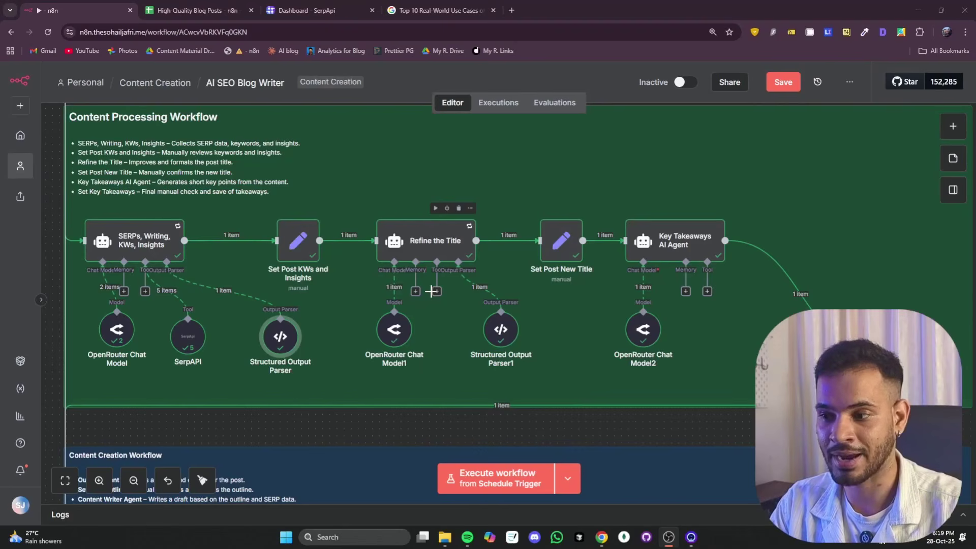
double_click(138, 245)
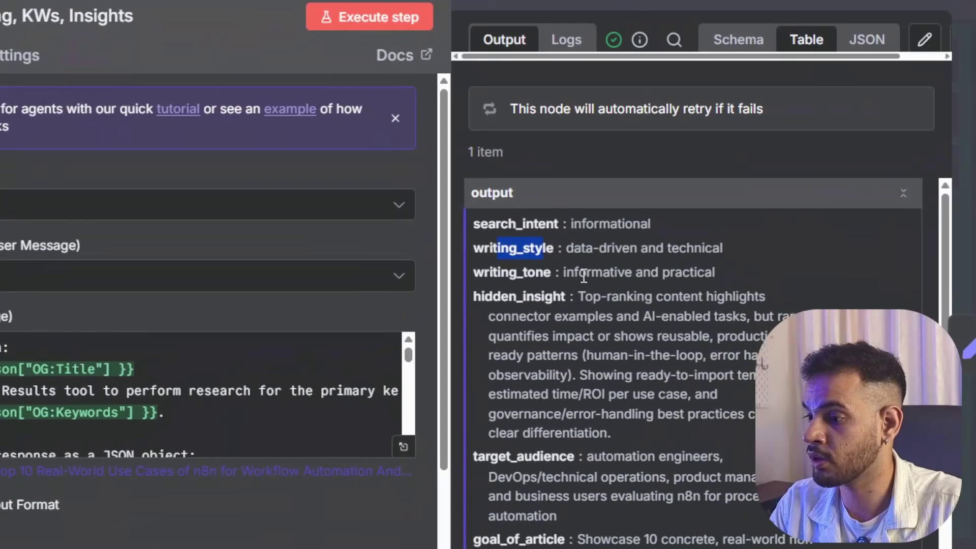
scroll(635, 276, down, 15)
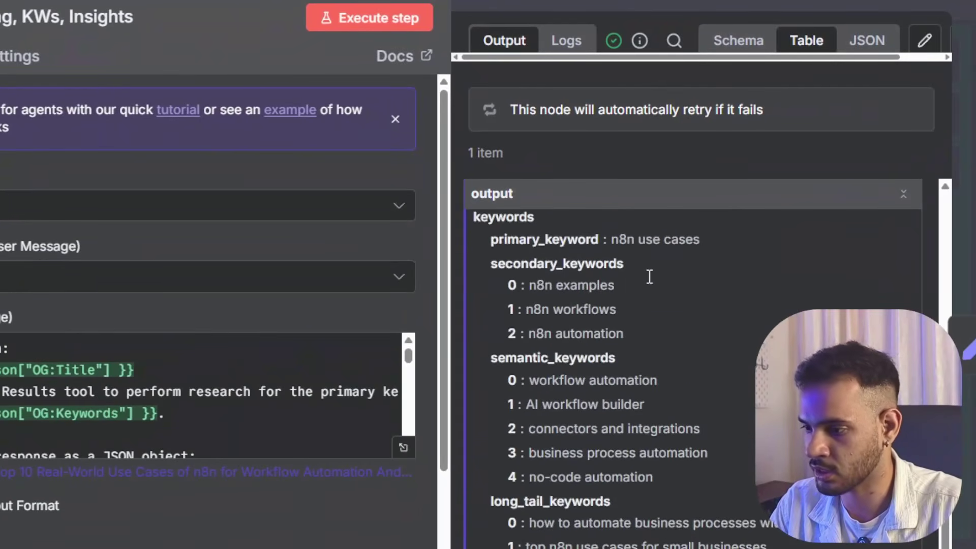
scroll(649, 276, up, 10)
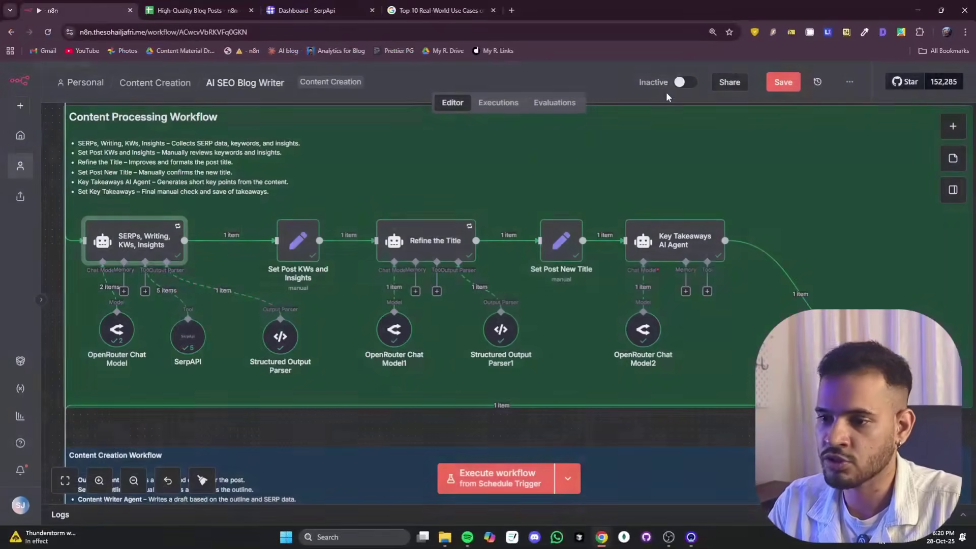
click(668, 89)
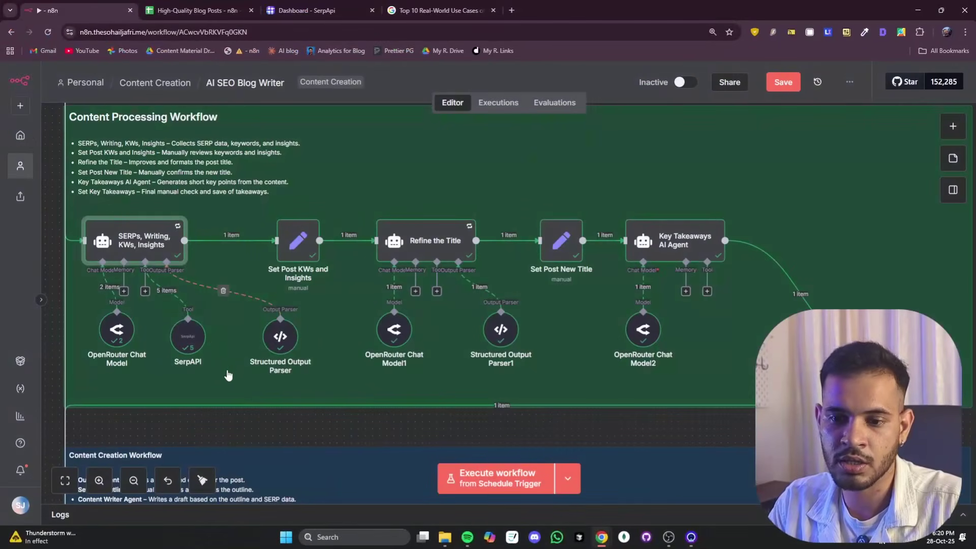
double_click(165, 258)
scroll(427, 315, down, 5)
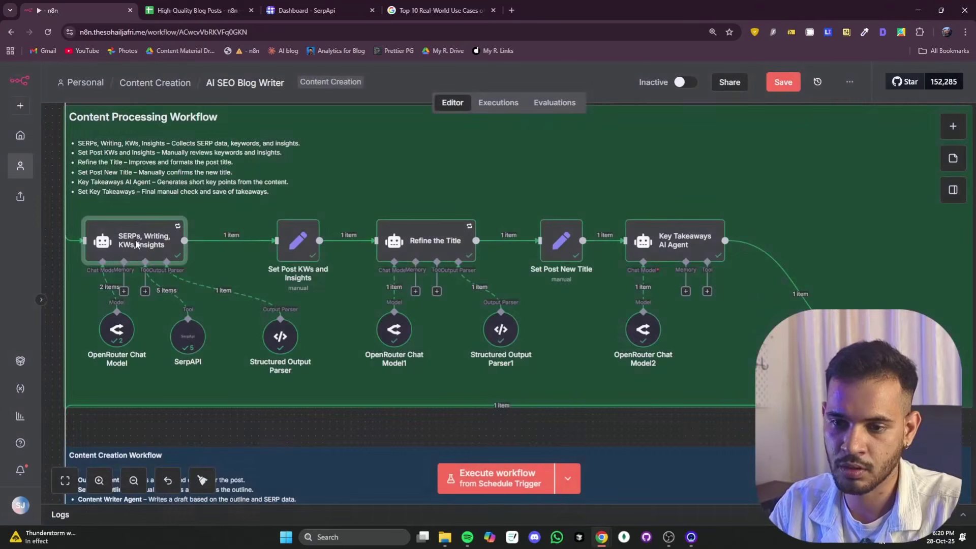
click(281, 75)
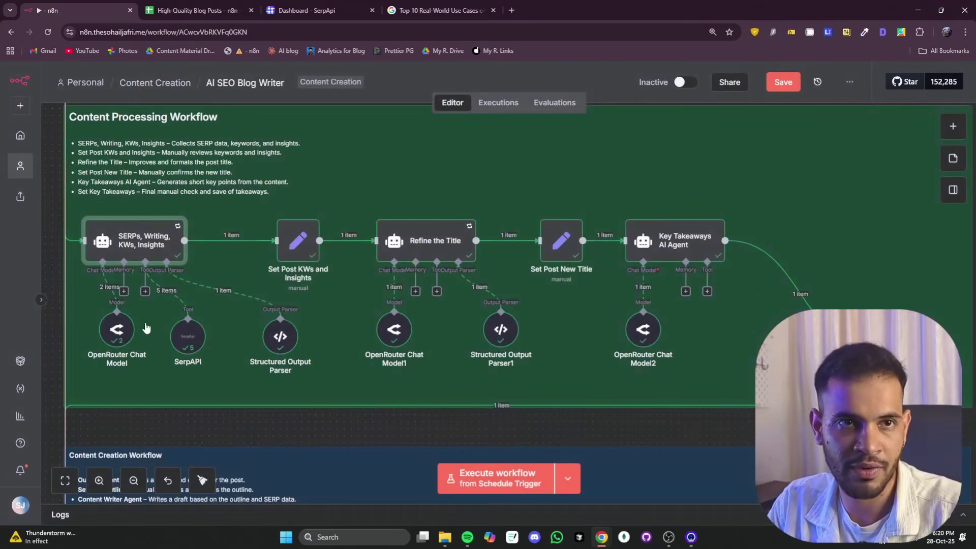
- Open the Structured Output Parser, keep the JSON Schema type, and browse the JSON Schema reference site
click(276, 336)
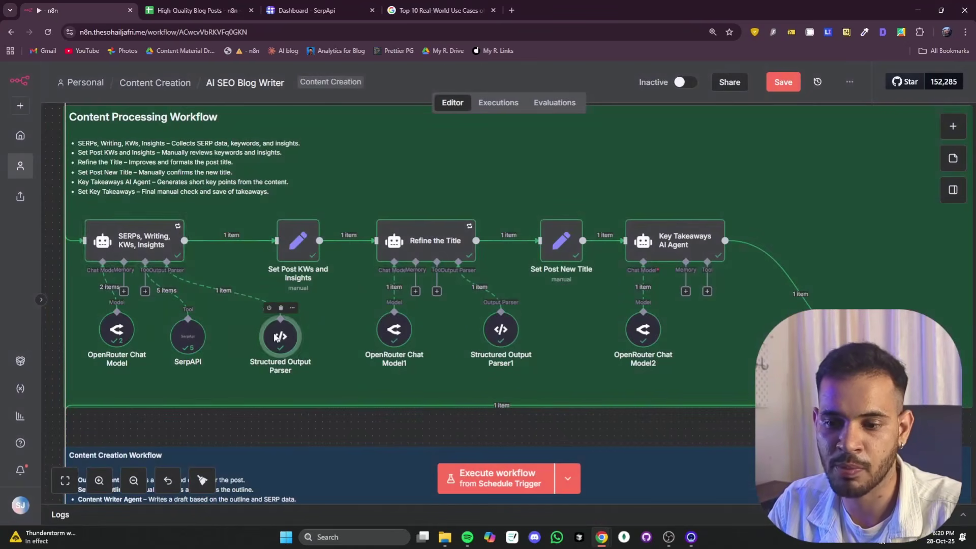
double_click(276, 337)
click(378, 166)
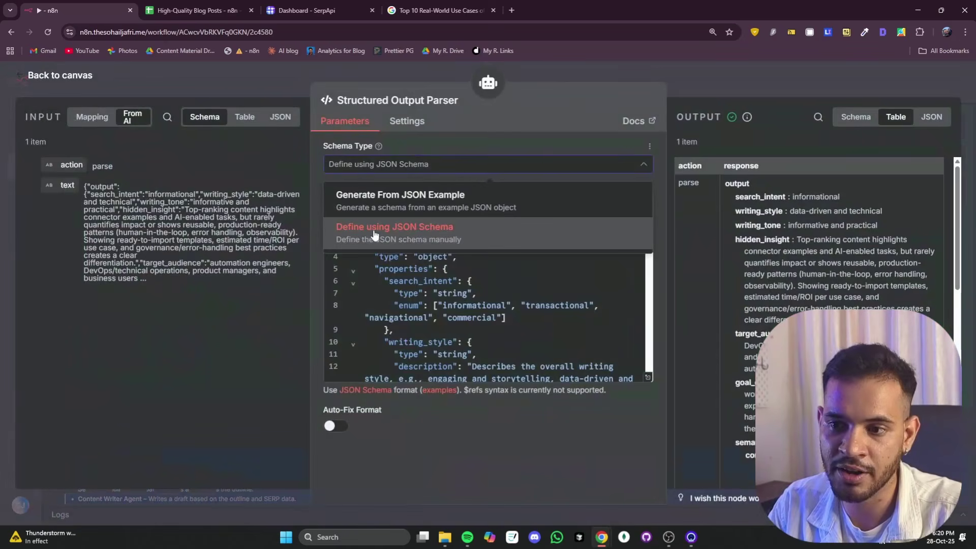
click(500, 317)
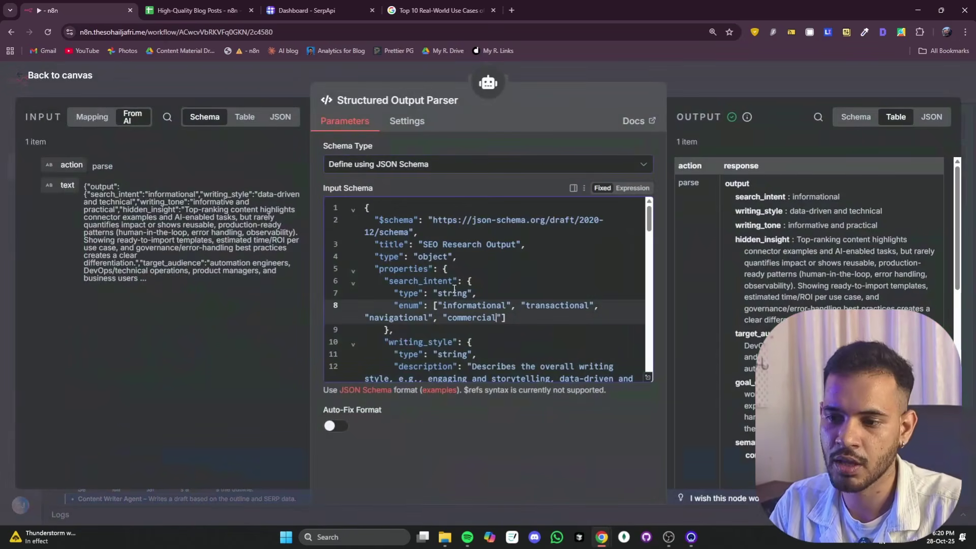
click(401, 167)
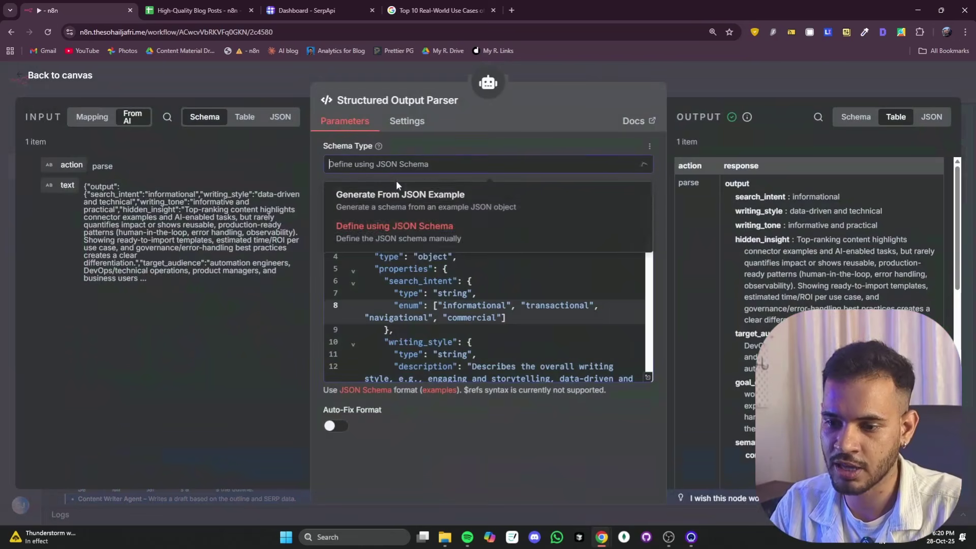
click(367, 396)
click(193, 11)
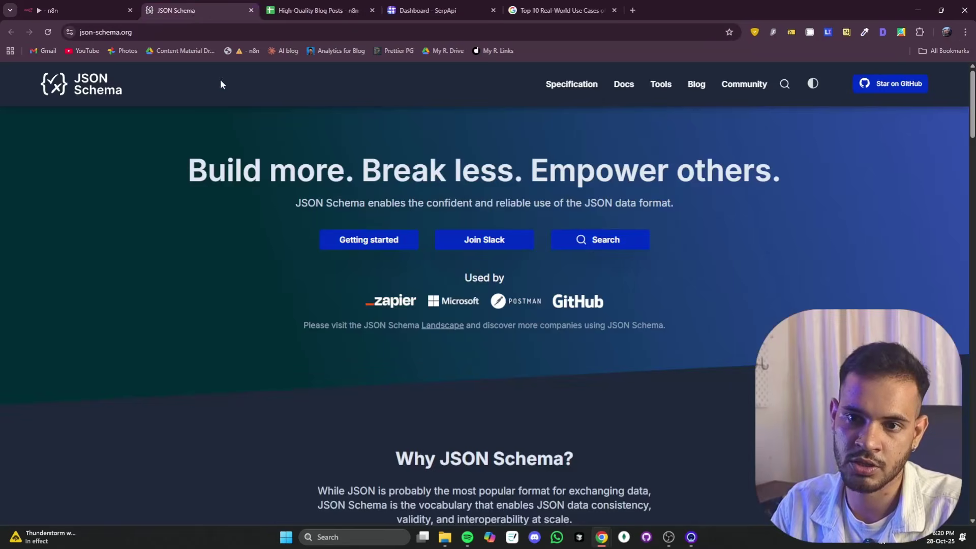
scroll(437, 203, down, 6)
scroll(437, 203, down, 8)
scroll(437, 204, up, 6)
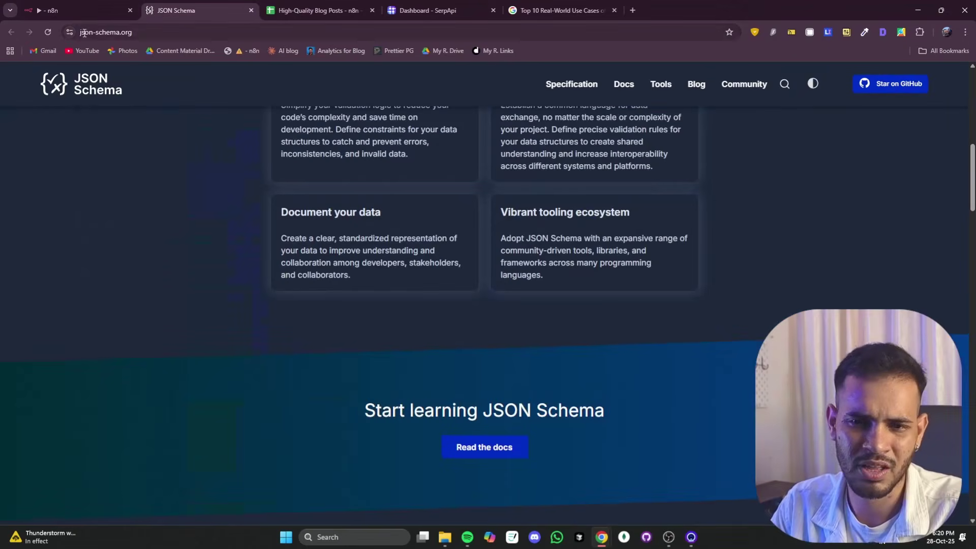
click(251, 10)
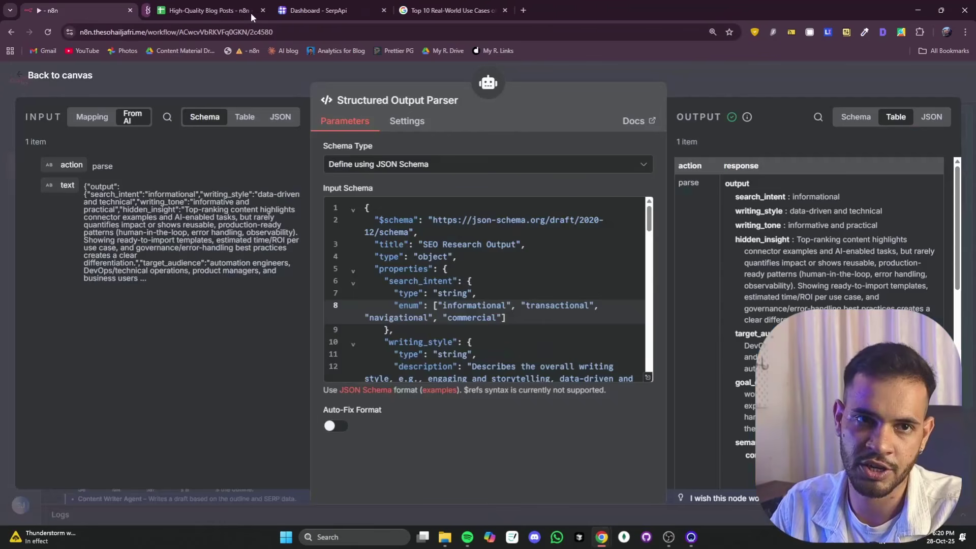
- Highlight the informational, transactional, navigational and commercial intent values, then close the parser
double_click(449, 306)
double_click(559, 305)
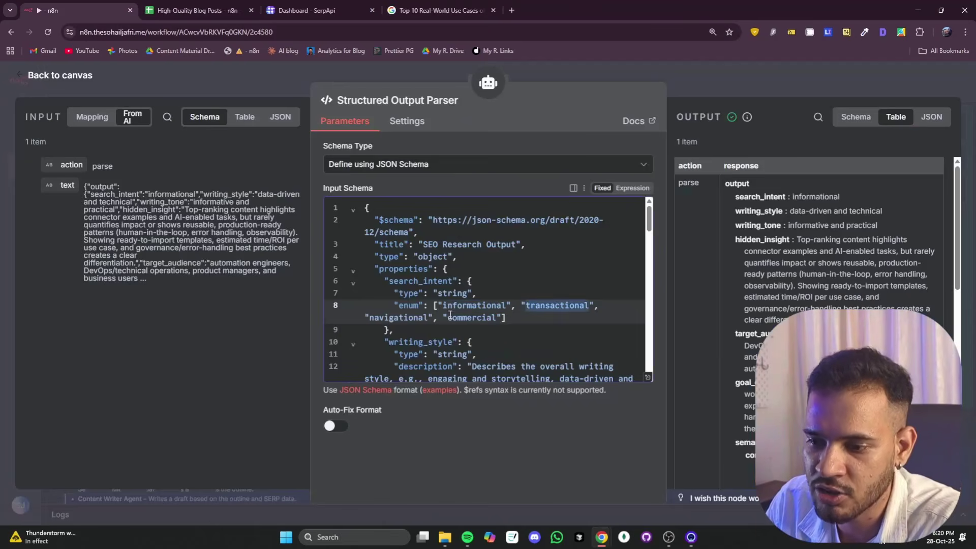
double_click(424, 318)
double_click(469, 319)
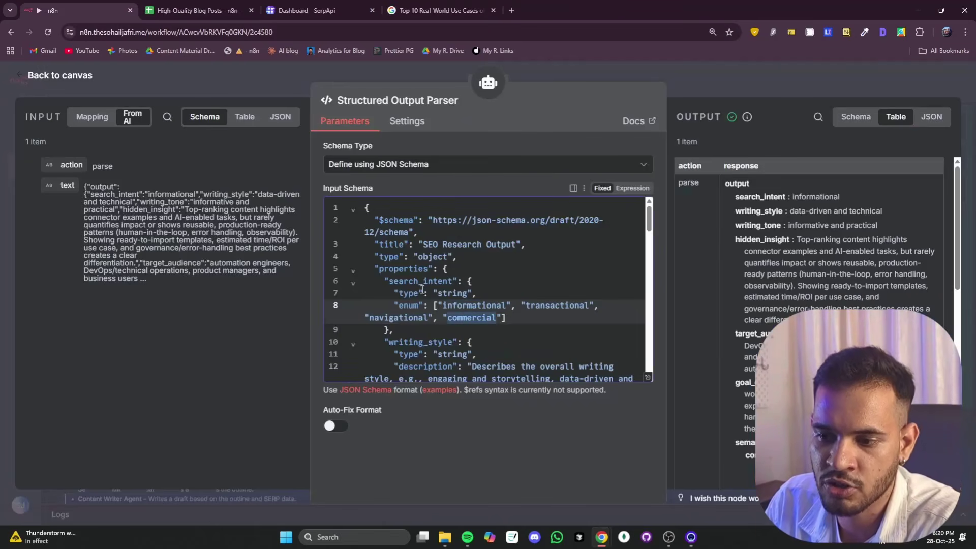
scroll(511, 275, down, 8)
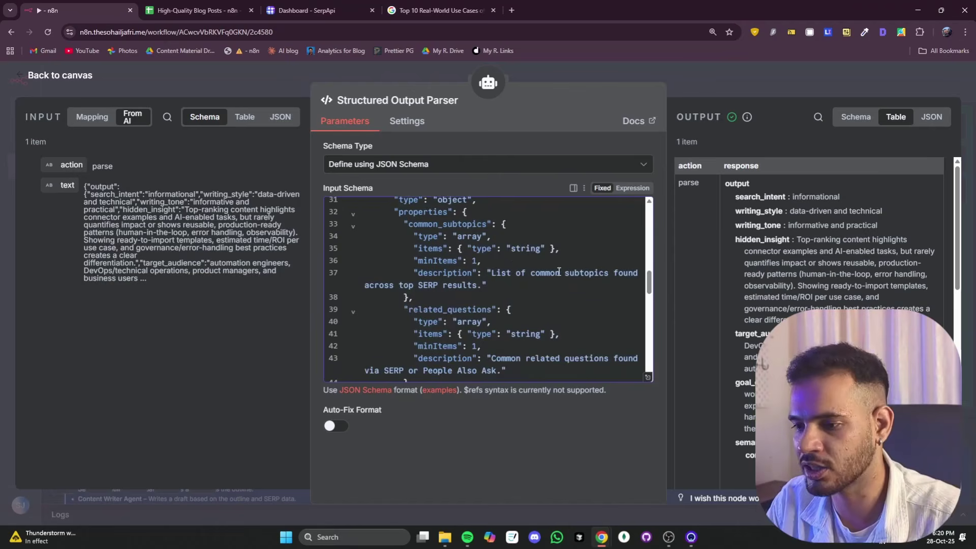
click(701, 81)
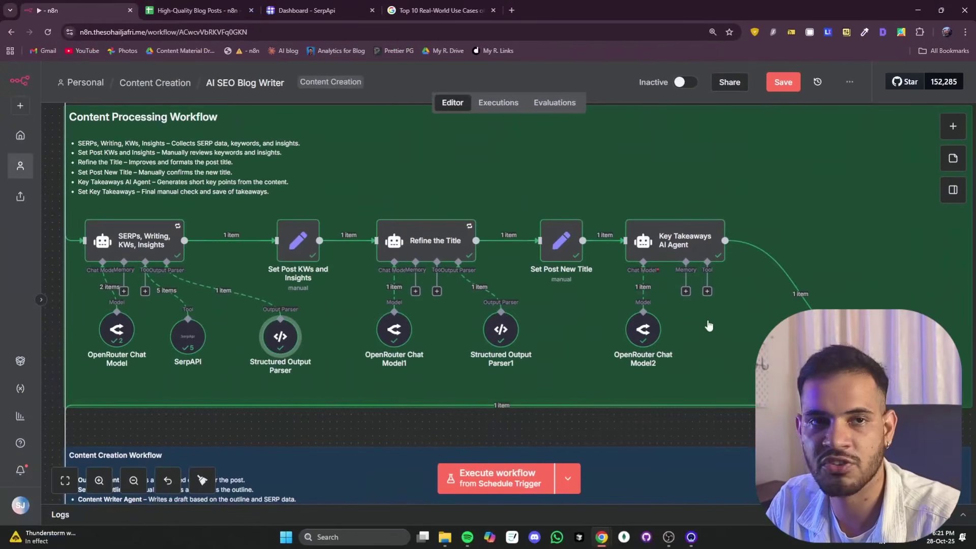
double_click(678, 240)
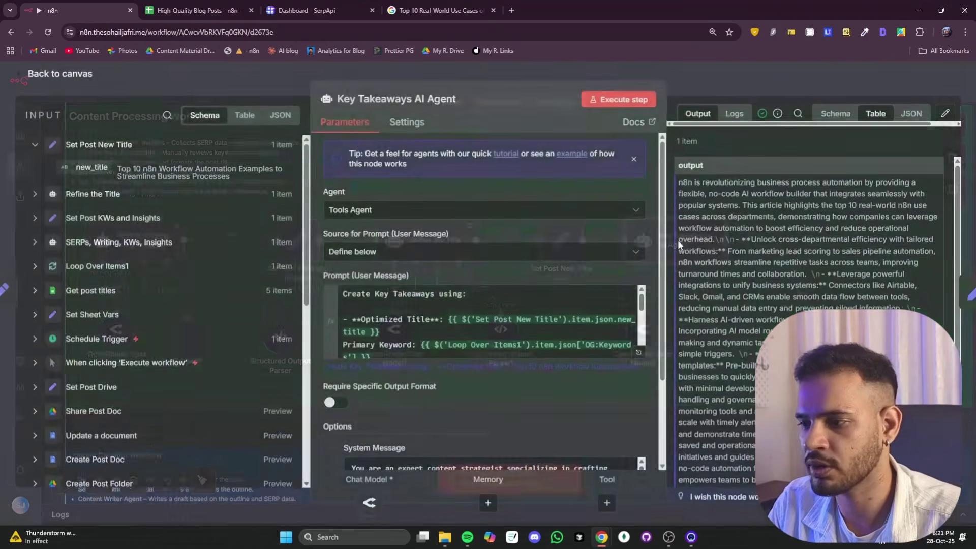
scroll(726, 203, down, 5)
scroll(726, 203, up, 5)
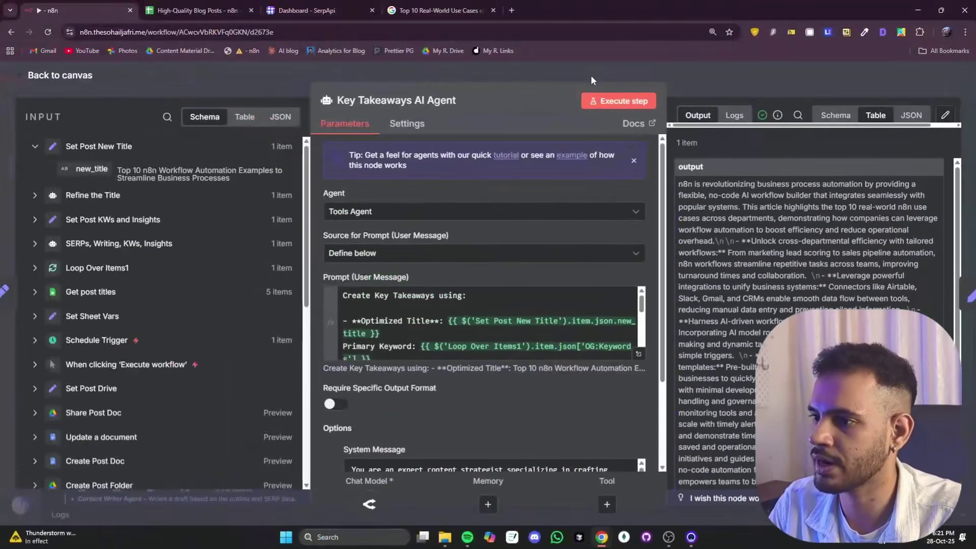
key(Escape)
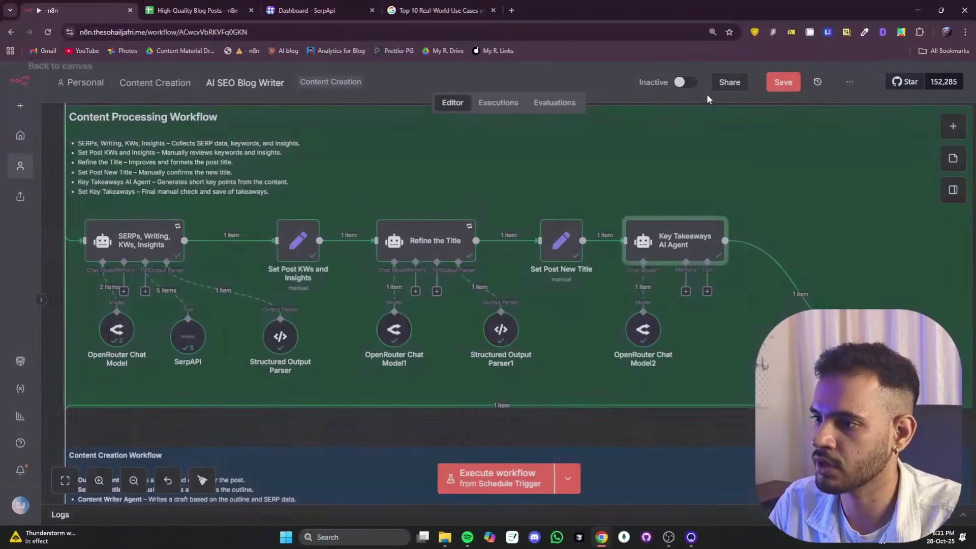
mouse_move(501, 405)
scroll(44, 196, down, 6)
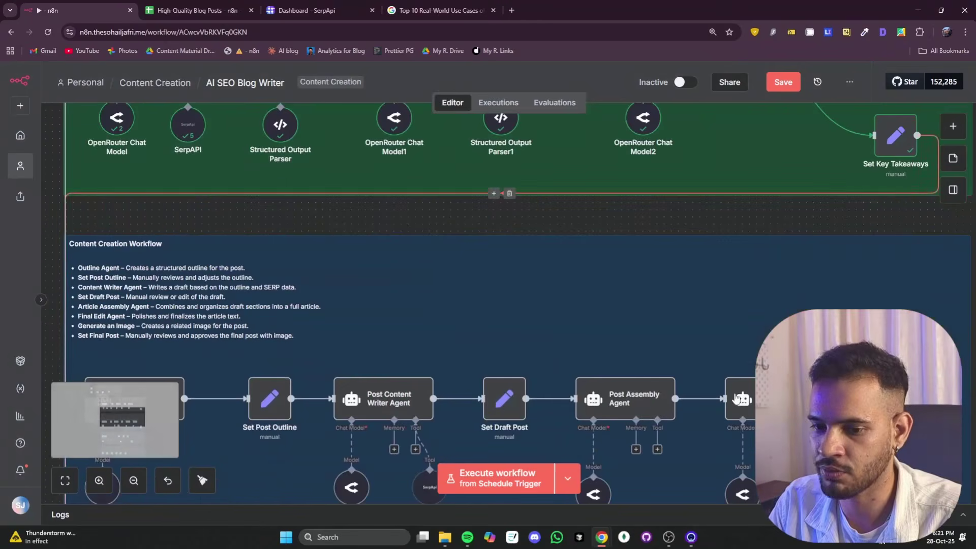
scroll(43, 197, down, 2)
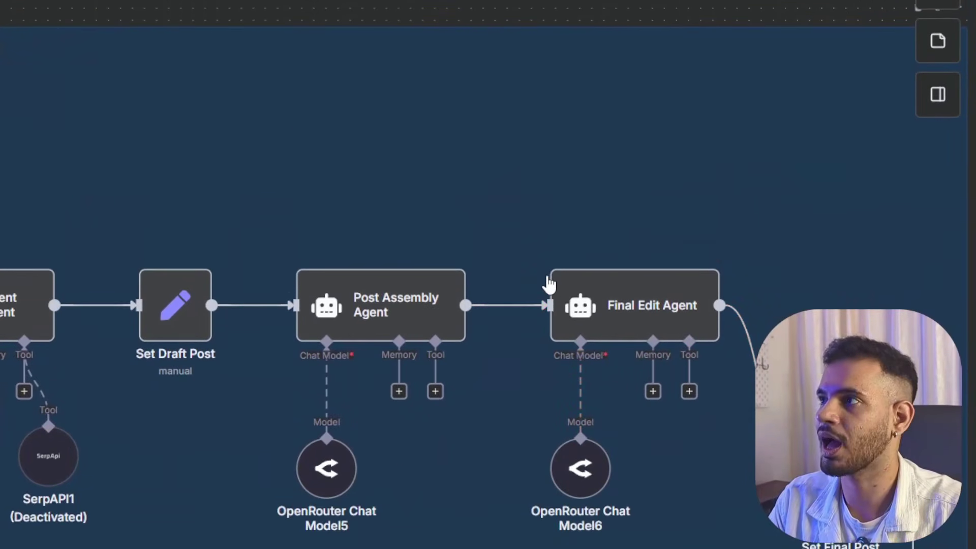
scroll(545, 285, down, 10)
scroll(541, 285, down, 3)
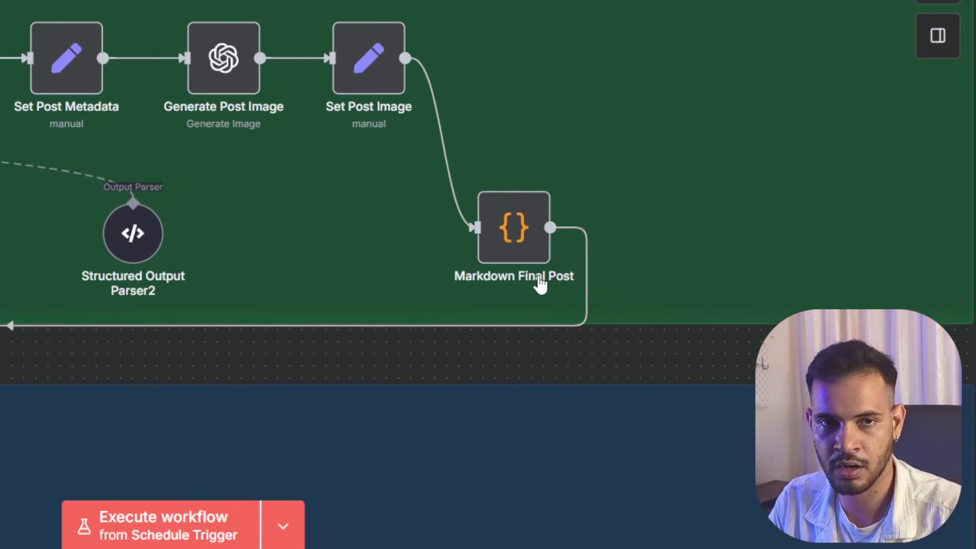
scroll(540, 285, down, 5)
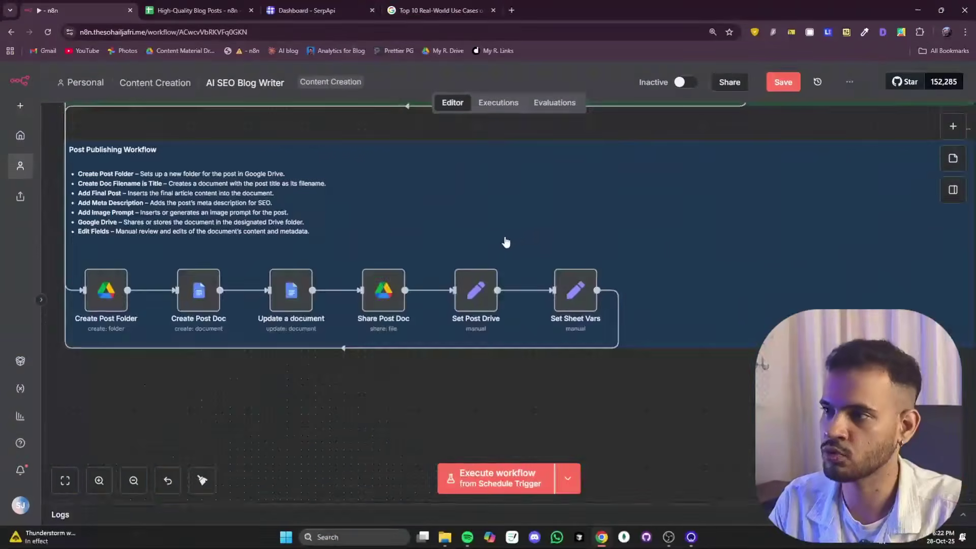
scroll(295, 359, up, 8)
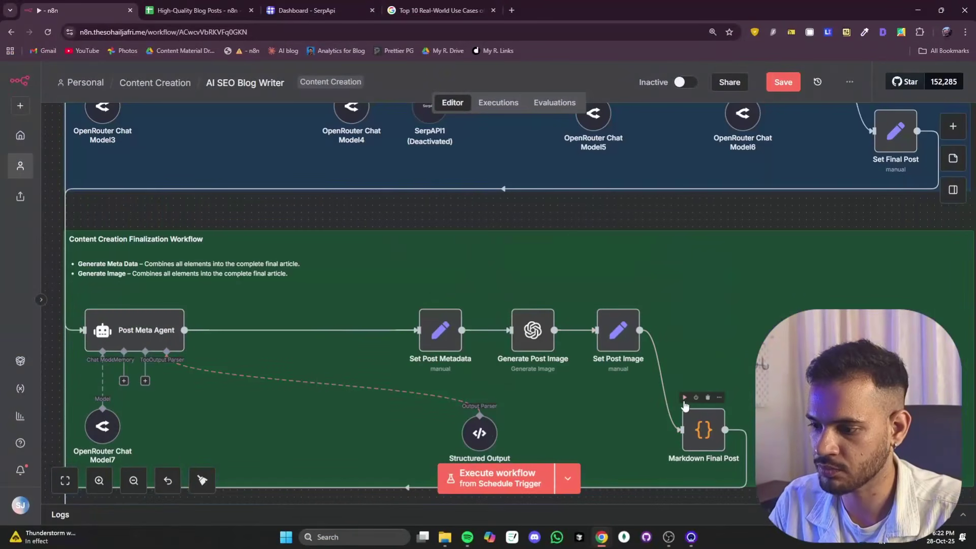
- Execute Markdown Final Post and select the featured image URL in its output
click(684, 397)
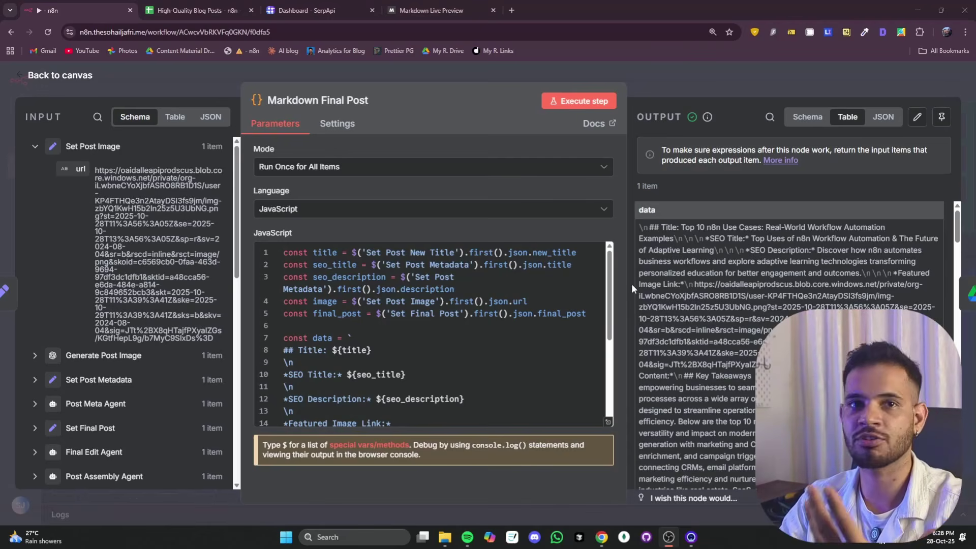
click(664, 231)
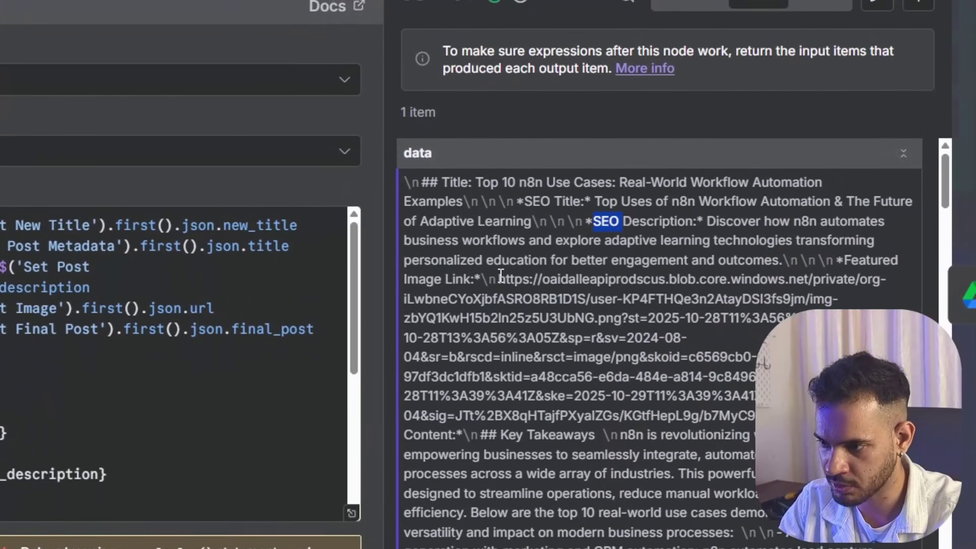
drag(500, 277, 632, 355)
drag(632, 275, 755, 332)
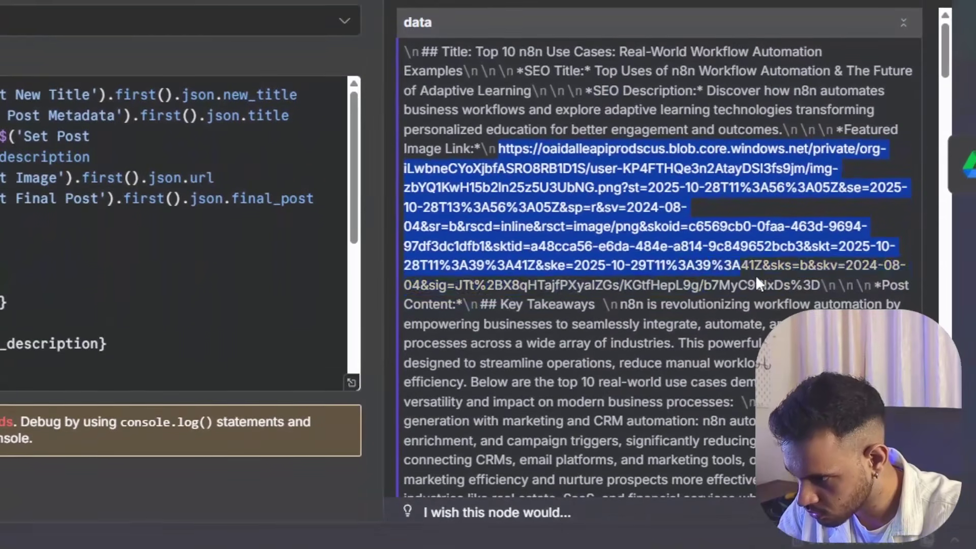
drag(756, 277, 813, 280)
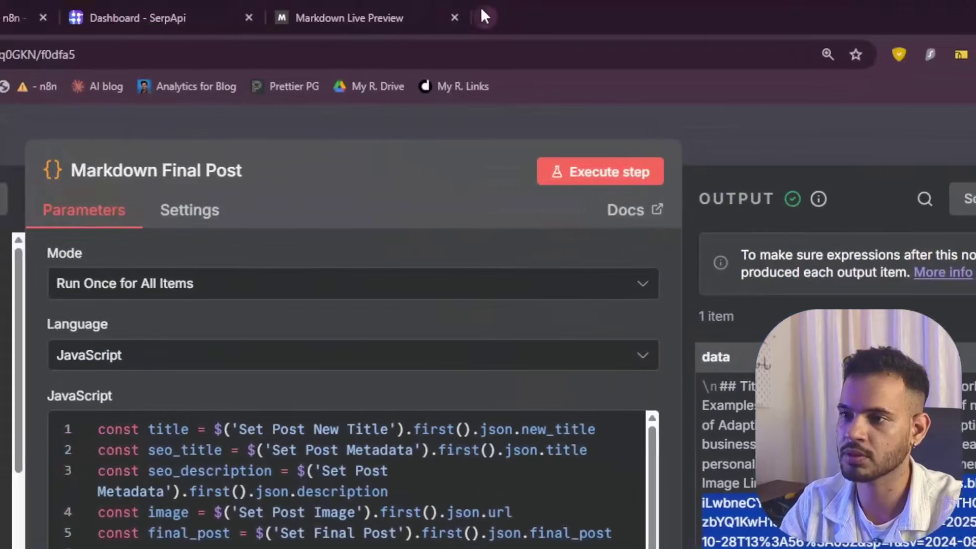
- Load the generated featured image in a new browser tab, then close the node details
click(482, 10)
key(ctrl+v)
key(Return)
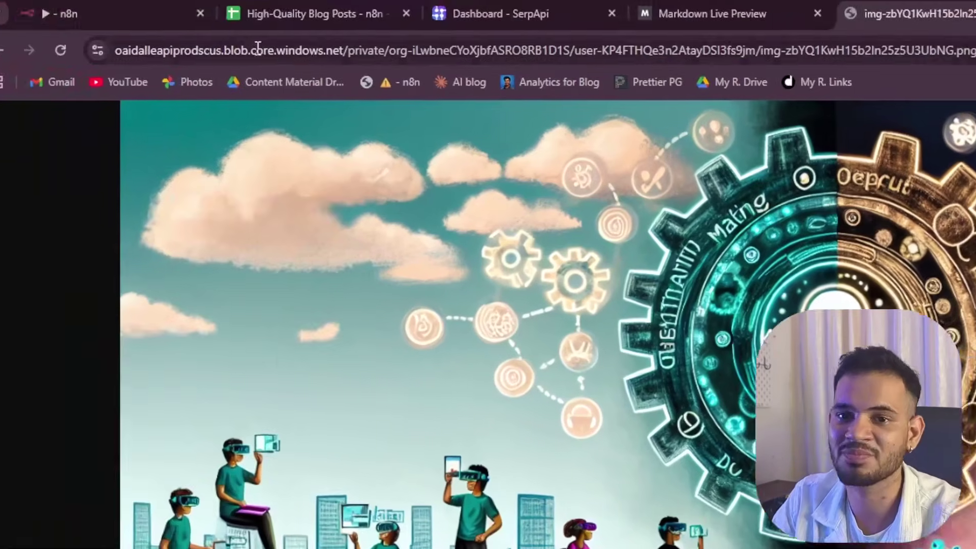
click(164, 6)
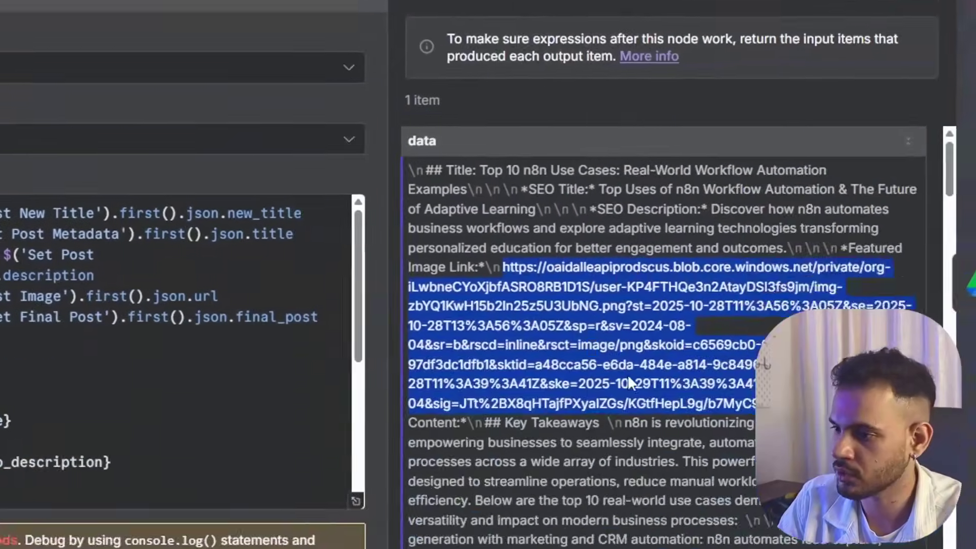
scroll(630, 383, down, 6)
click(586, 121)
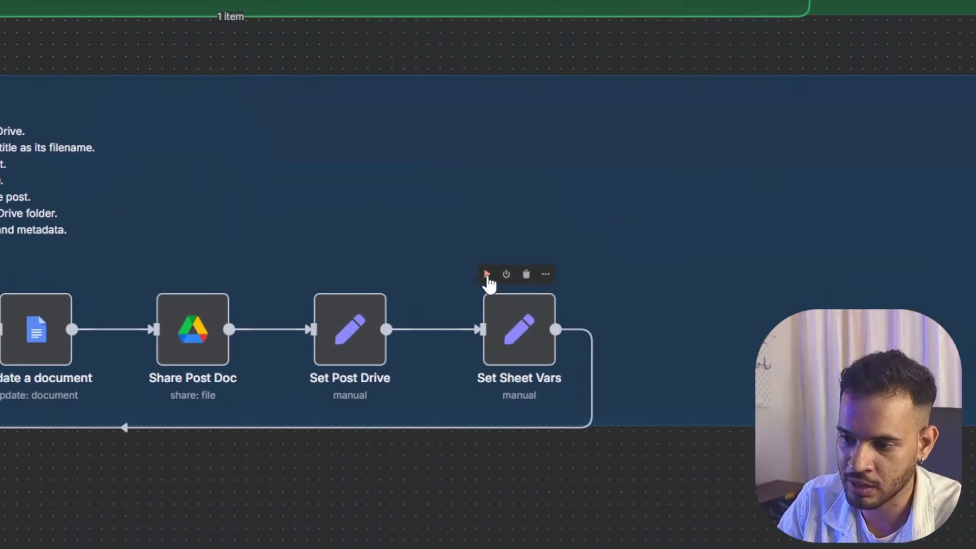
- Run the workflow up to Set Sheet Vars and copy the Google Doc link from Set Post Drive
click(488, 275)
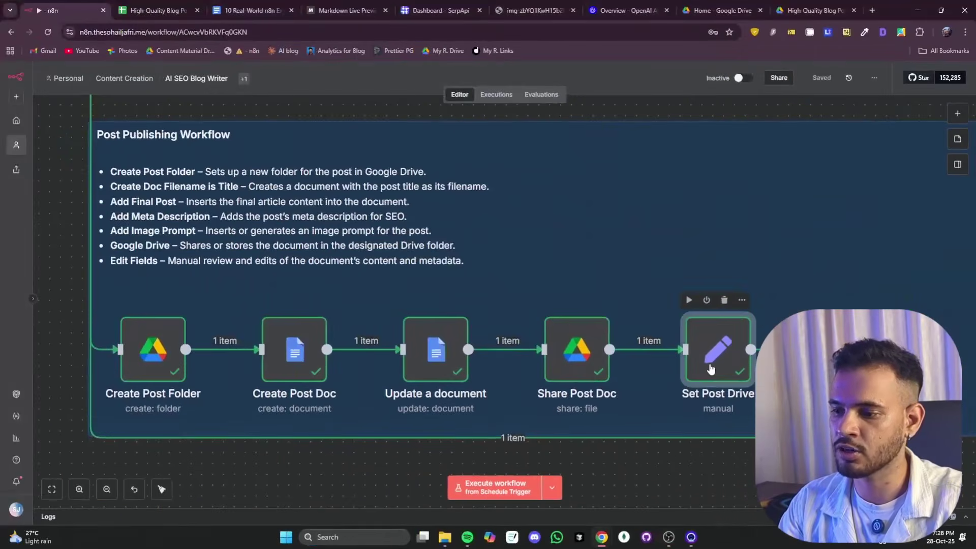
double_click(543, 297)
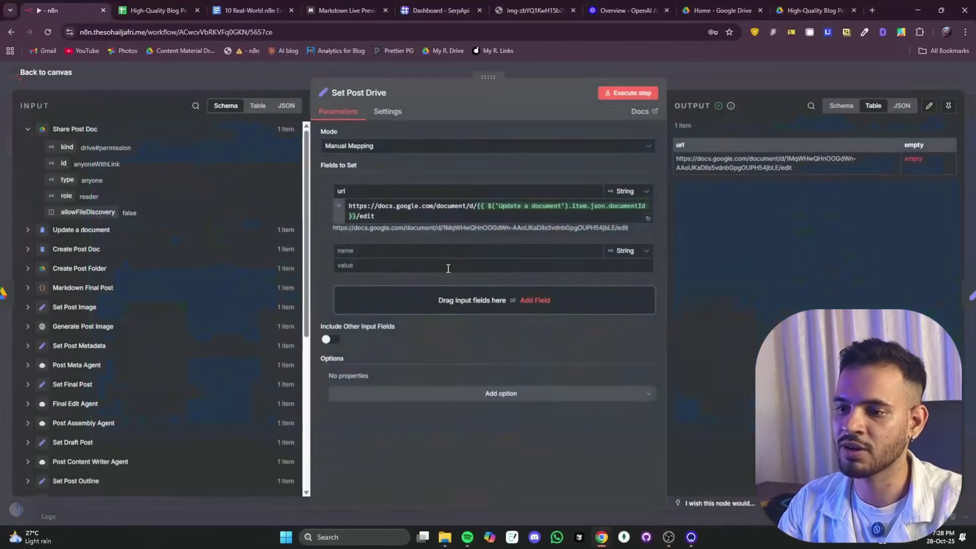
triple_click(386, 230)
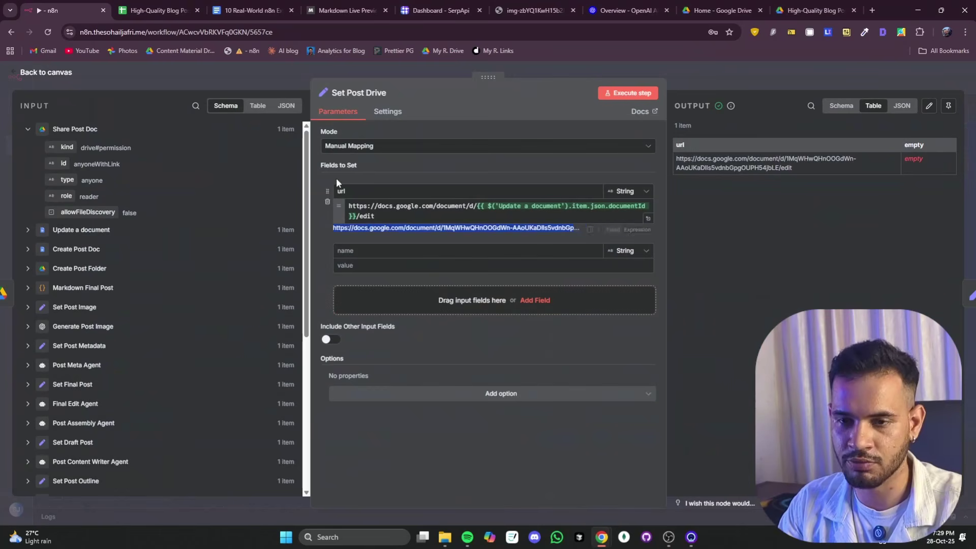
- Load the 'Top 10 Real-World n8n Examples for Workflow Automation & AI' Google Doc
click(222, 19)
click(227, 27)
key(Return)
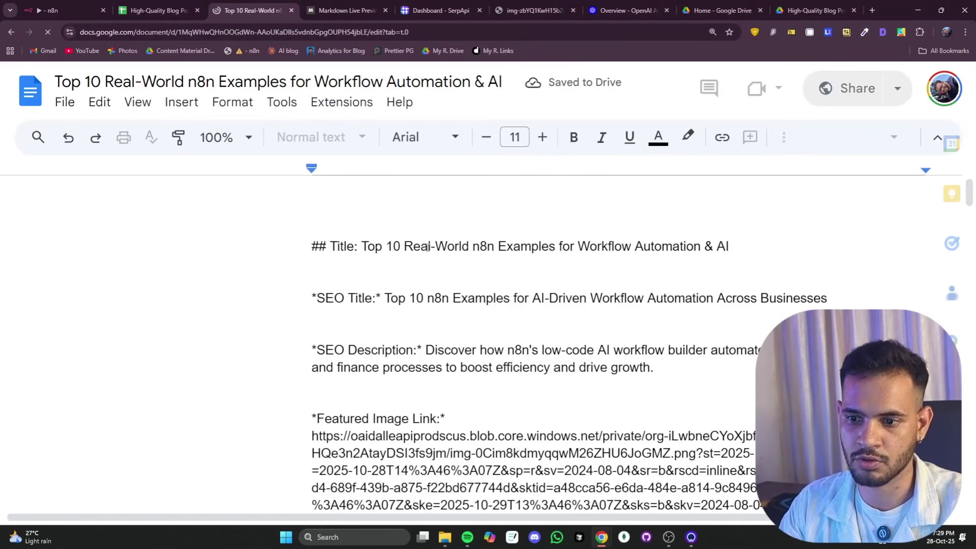
scroll(435, 253, down, 5)
scroll(435, 252, down, 3)
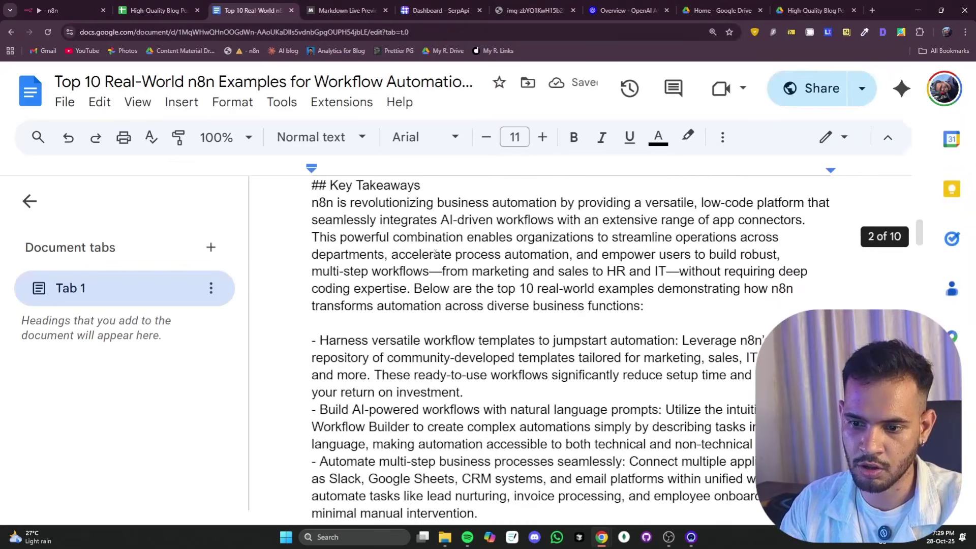
scroll(416, 258, up, 8)
- Copy the whole post text and select everything in the Markdown Live Preview editor
key(ctrl+a)
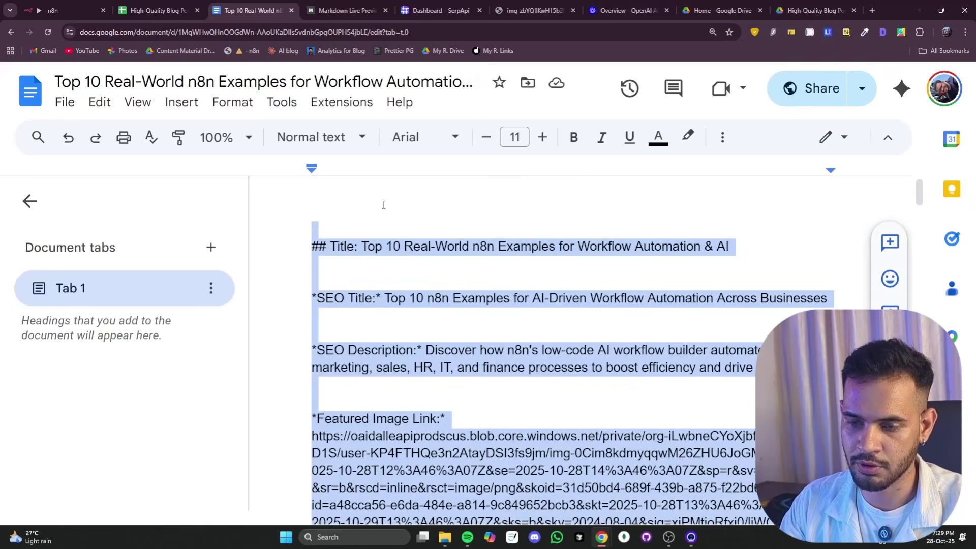
key(ctrl+c)
click(345, 11)
key(ctrl+a)
- Paste the copied article into Markdown Live Preview and scroll through its rendered headings
key(ctrl+v)
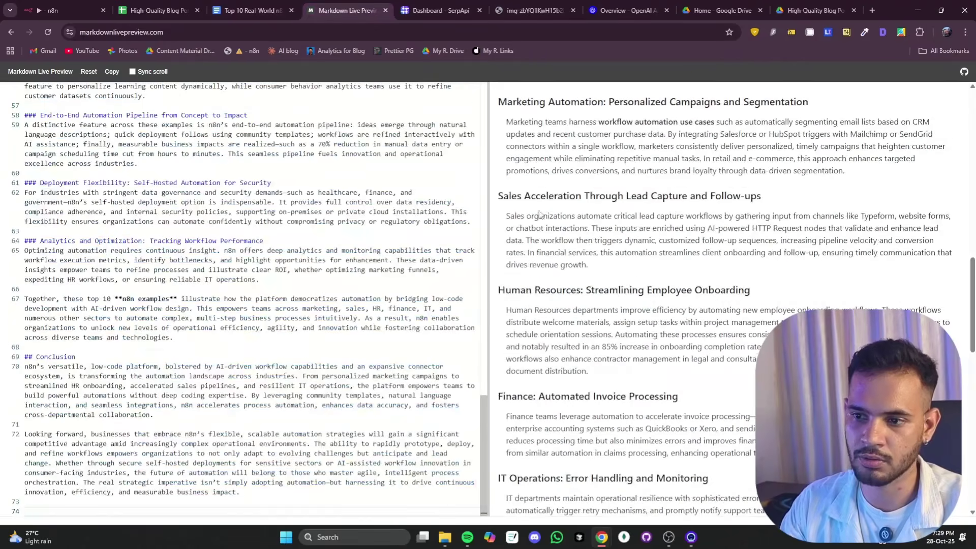
scroll(570, 122, down, 5)
scroll(527, 169, up, 10)
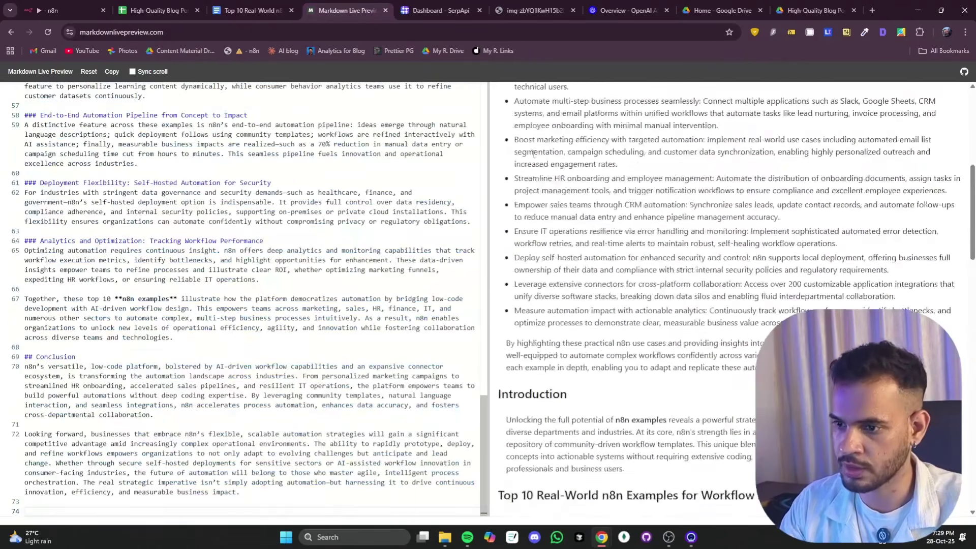
scroll(528, 169, down, 3)
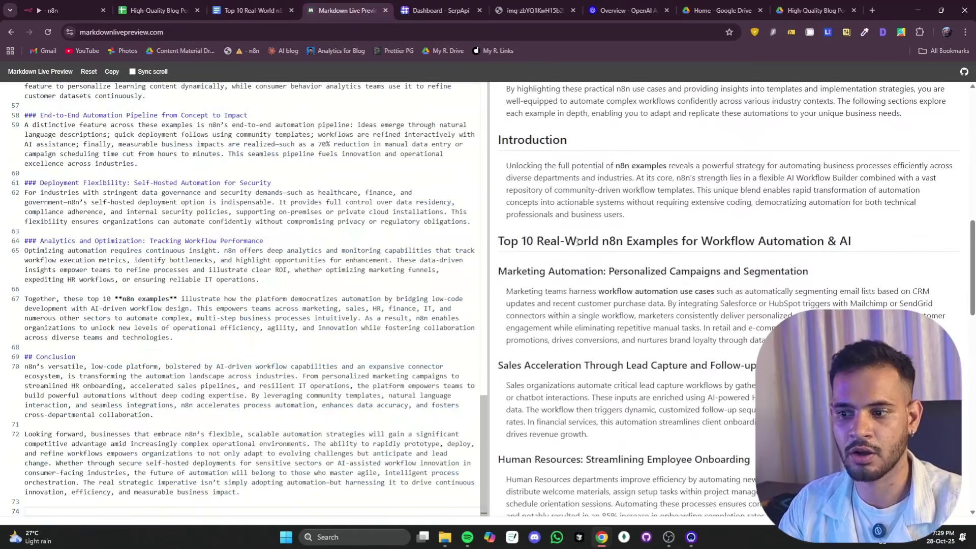
scroll(577, 242, down, 2)
- Highlight passages in the preview, then open the Featured Image Link in its own tab
drag(521, 187, 568, 188)
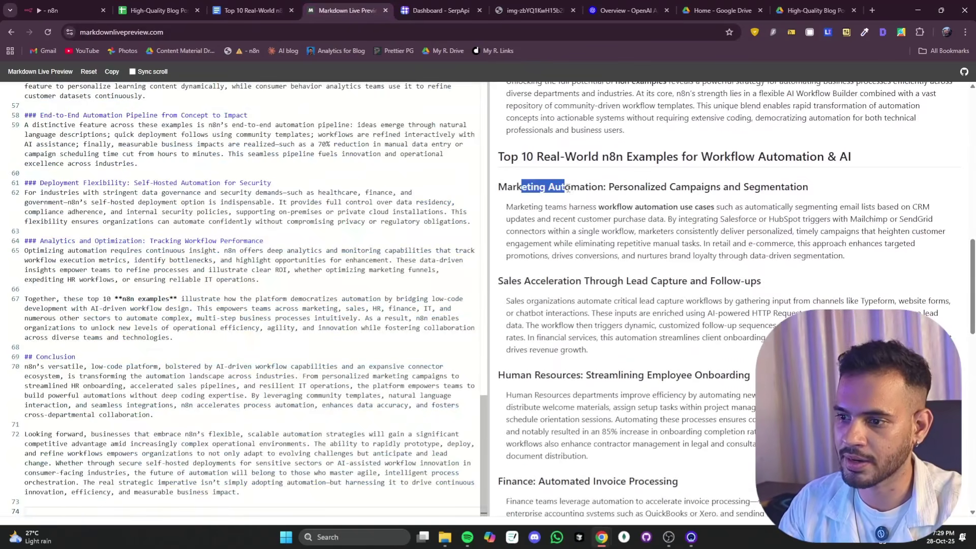
drag(508, 281, 575, 281)
scroll(559, 284, down, 4)
drag(511, 205, 580, 205)
scroll(557, 297, down, 15)
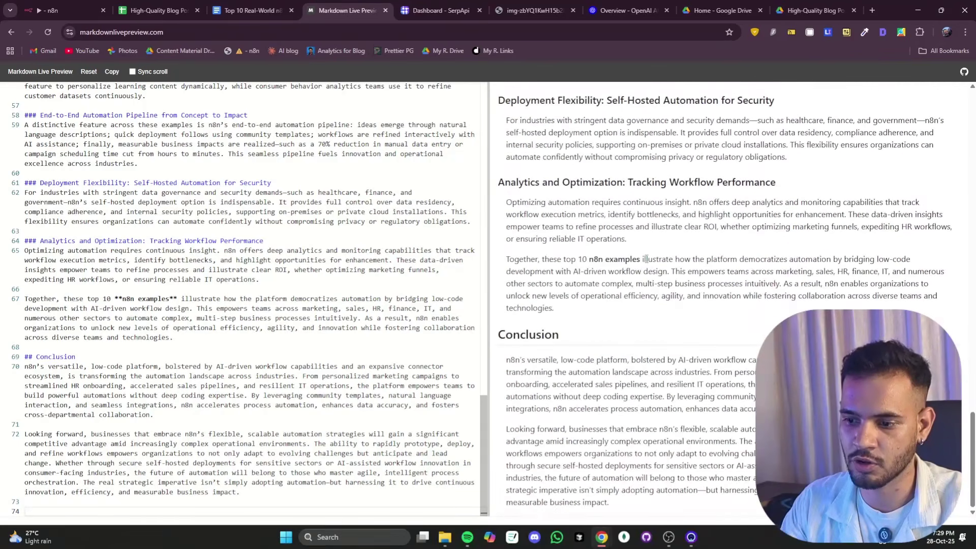
scroll(646, 258, up, 20)
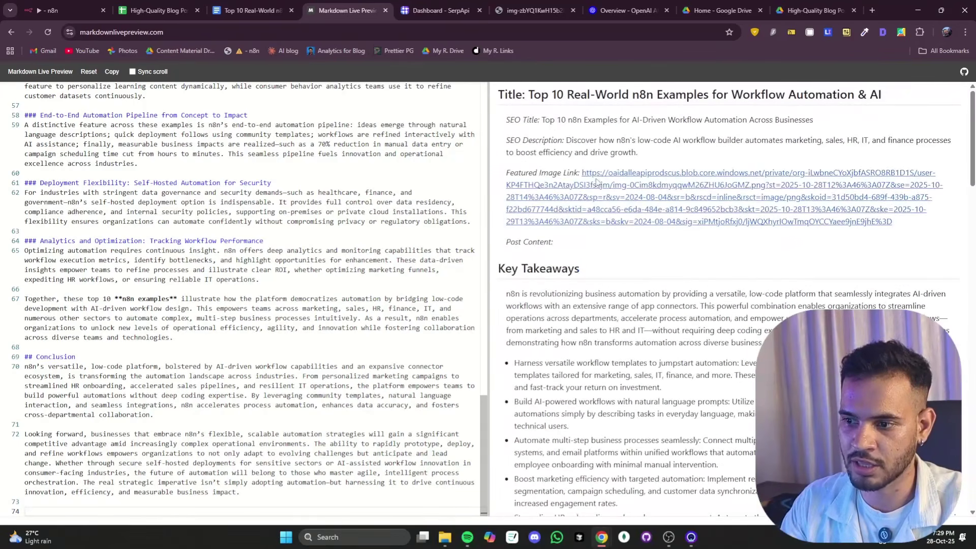
click(570, 212)
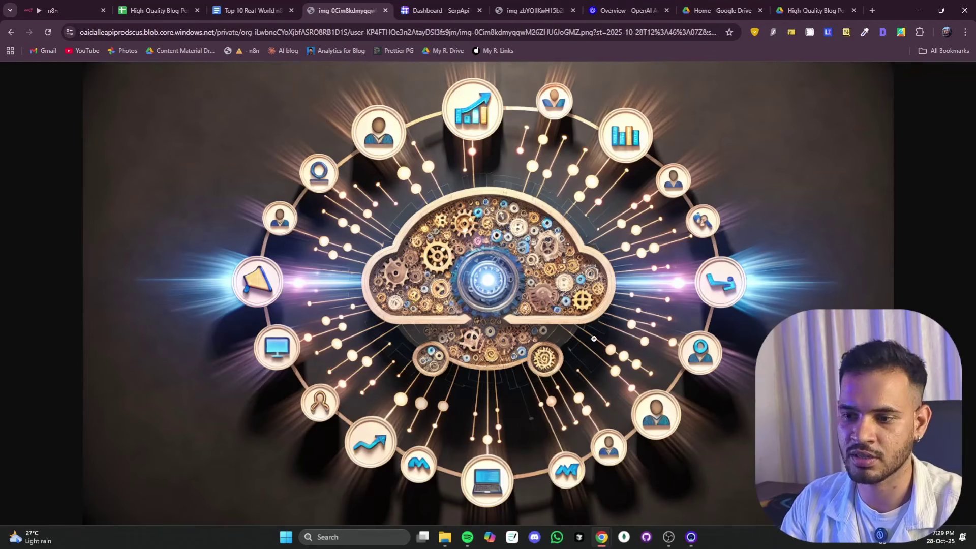
- Return from the featured image tab to the n8n workflow tab
click(56, 12)
- Close the Set Post Drive node panel and switch to the High-Quality Blog Posts spreadsheet
click(553, 60)
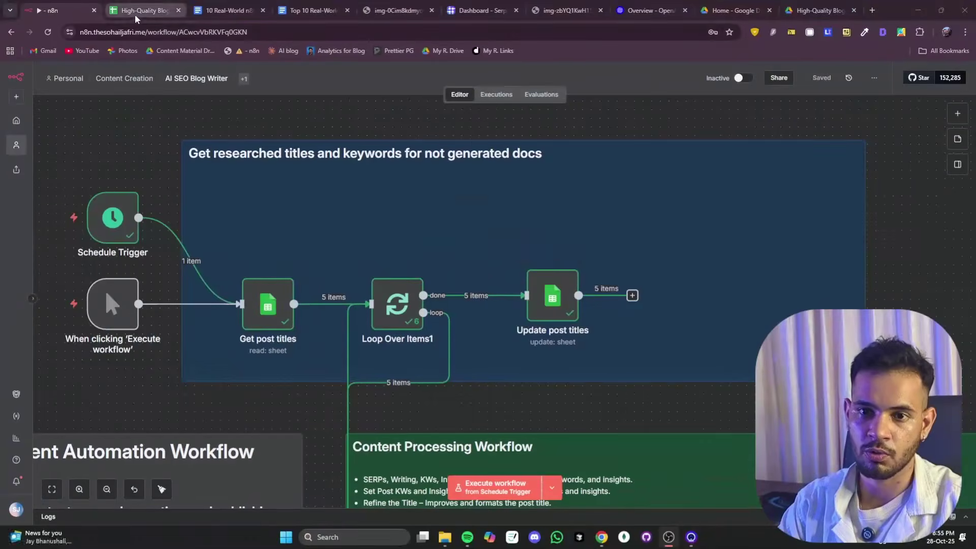
click(136, 10)
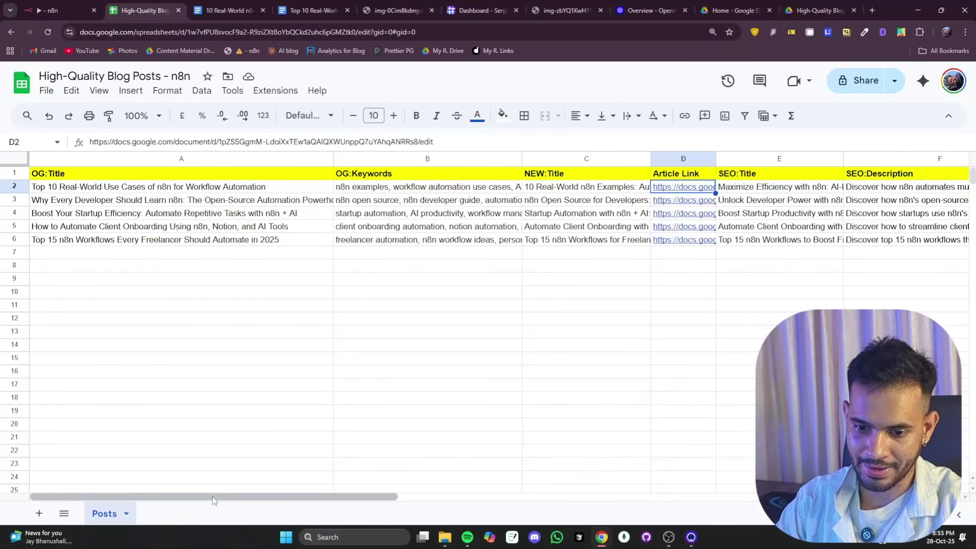
- Read the first post's SEO title (E2) and SEO description (F2), then open its D2 article link
drag(215, 496, 366, 496)
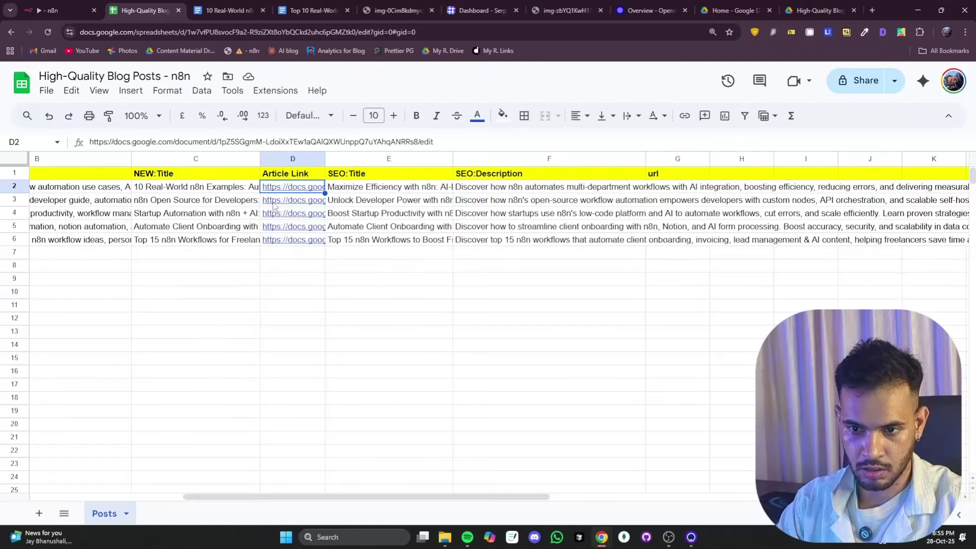
double_click(355, 186)
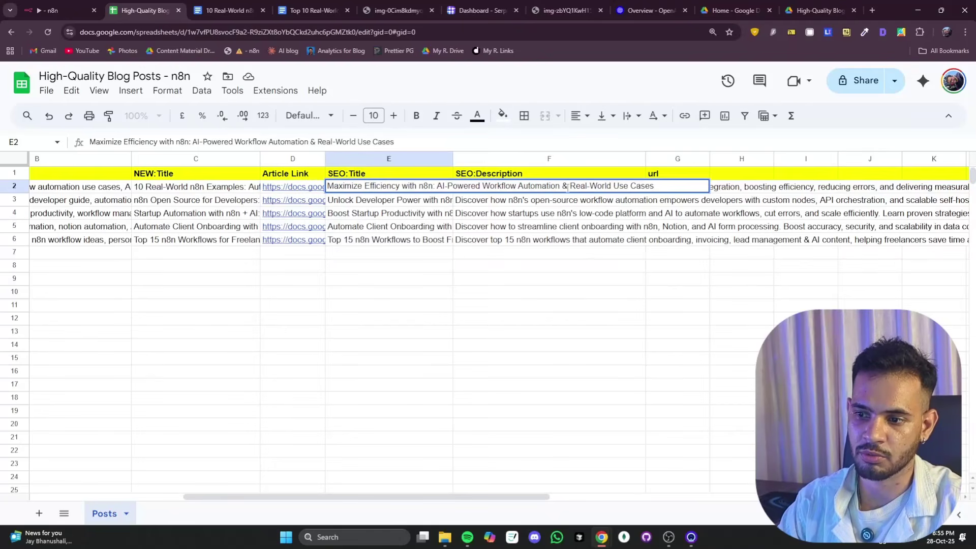
click(554, 230)
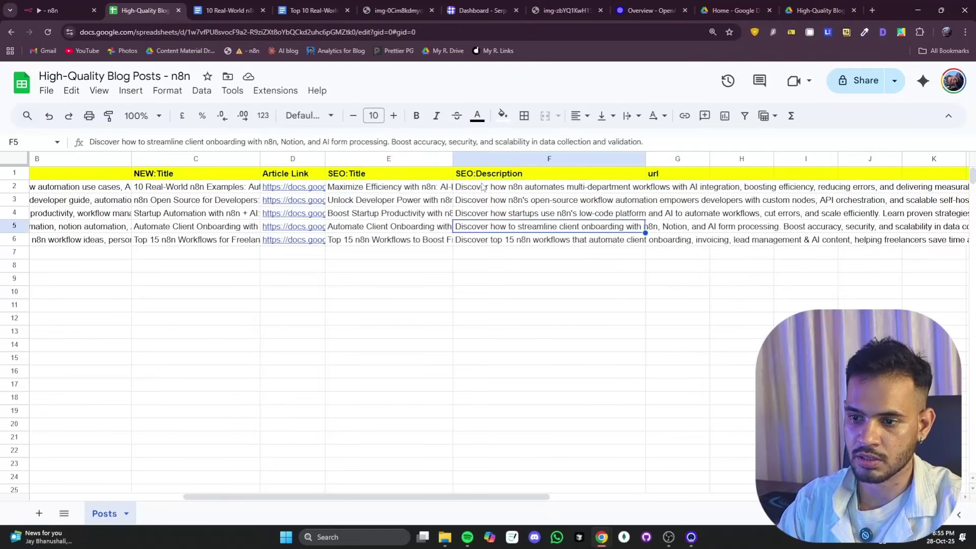
double_click(497, 190)
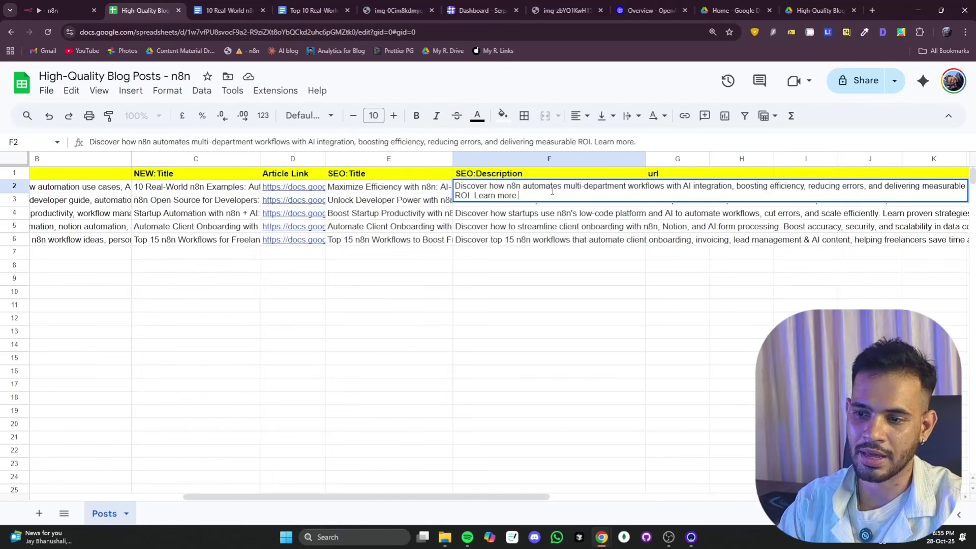
click(544, 227)
click(289, 192)
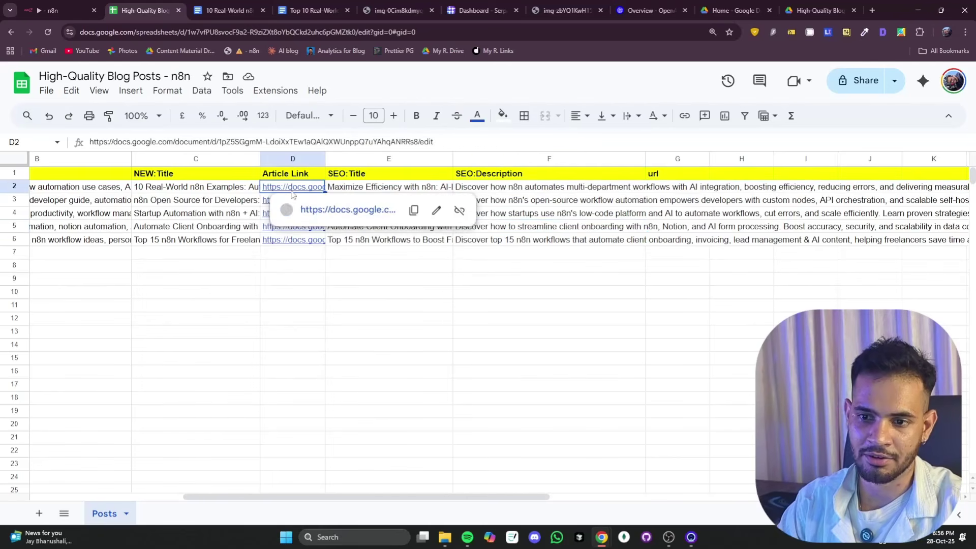
click(313, 207)
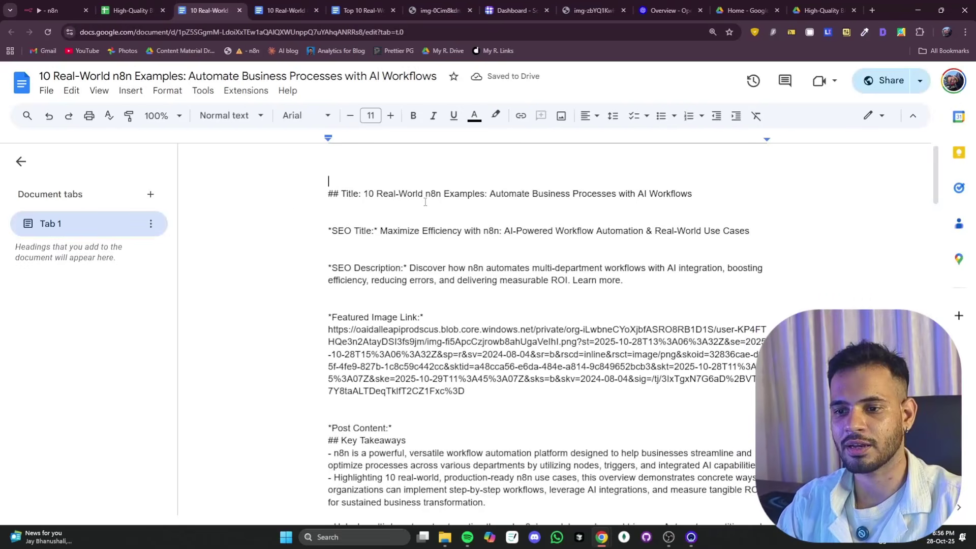
- Select all the raw-markdown text of the '10 Real-World n8n Examples' Google Doc
scroll(409, 202, down, 20)
click(502, 248)
key(ctrl+a)
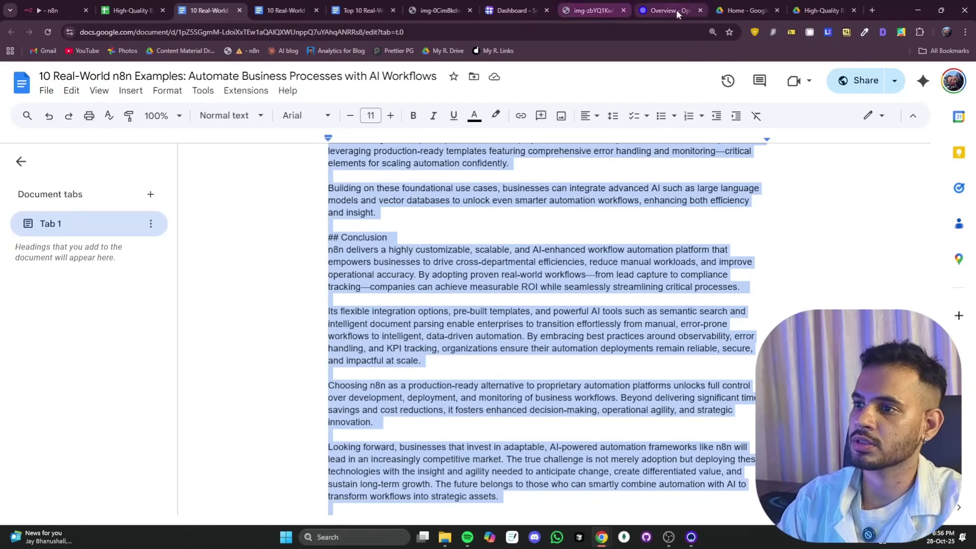
click(474, 9)
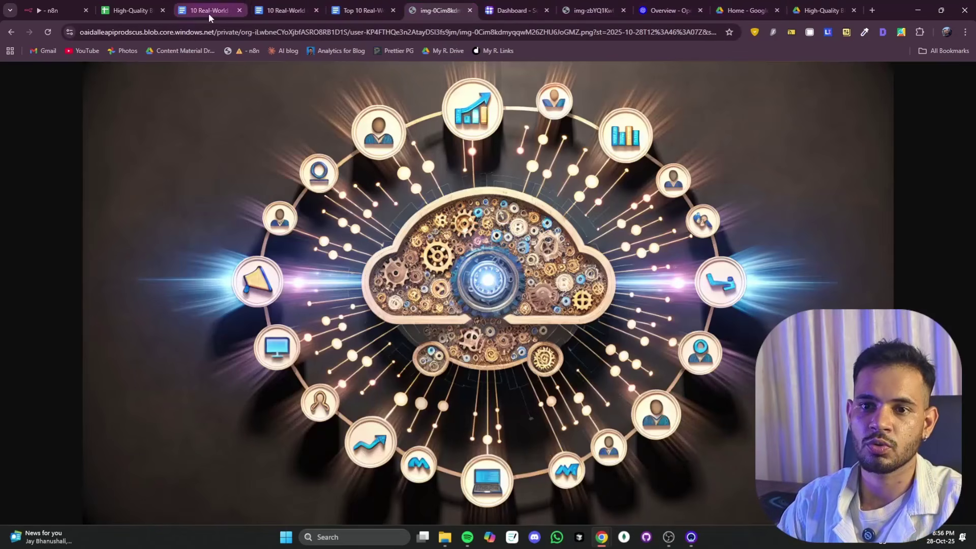
- Find Markdown Live Preview with a 'markdow' search and paste the article over its editor contents
click(399, 31)
text(markdow)
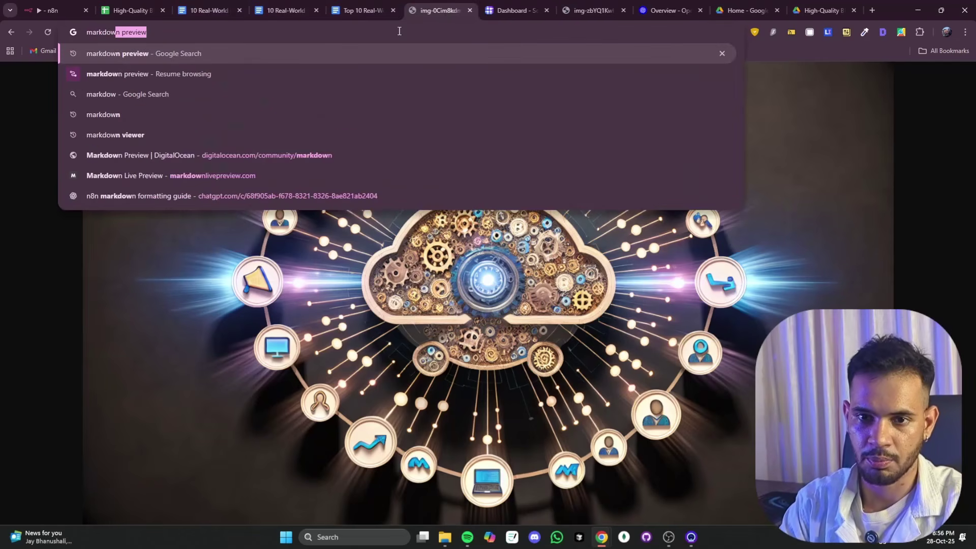
key(Return)
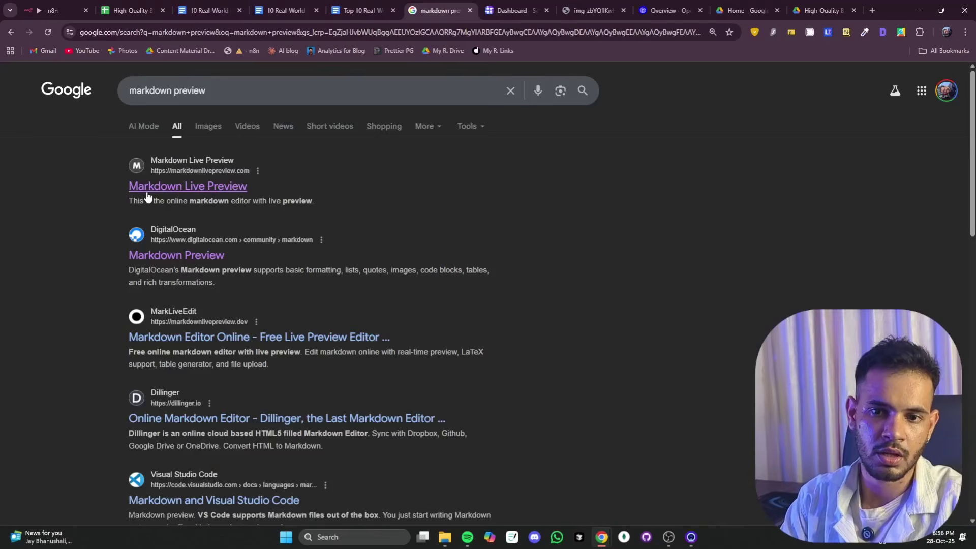
click(153, 191)
click(234, 194)
key(ctrl+a)
key(ctrl+v)
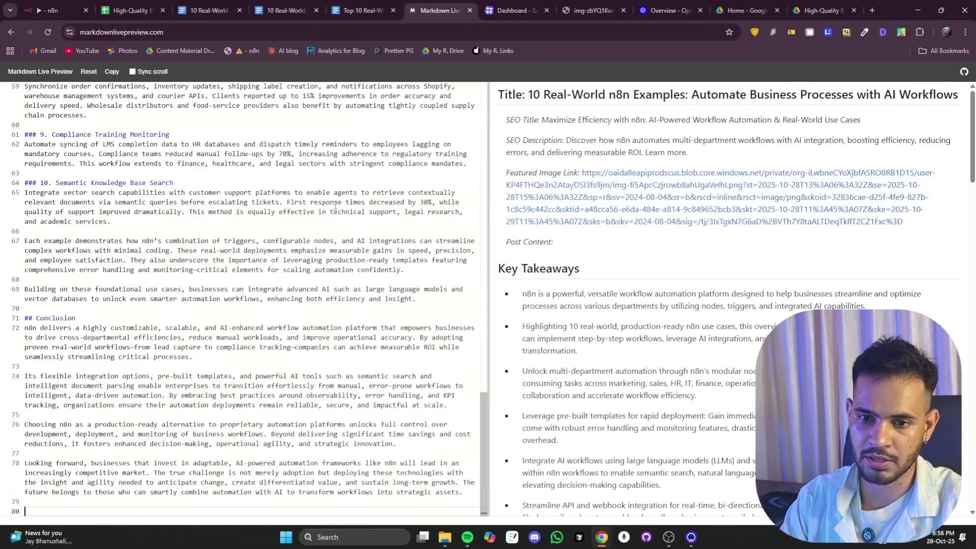
- Select the rendered article from its title down, then select all raw text in the Google Doc
click(571, 113)
key(ctrl+a)
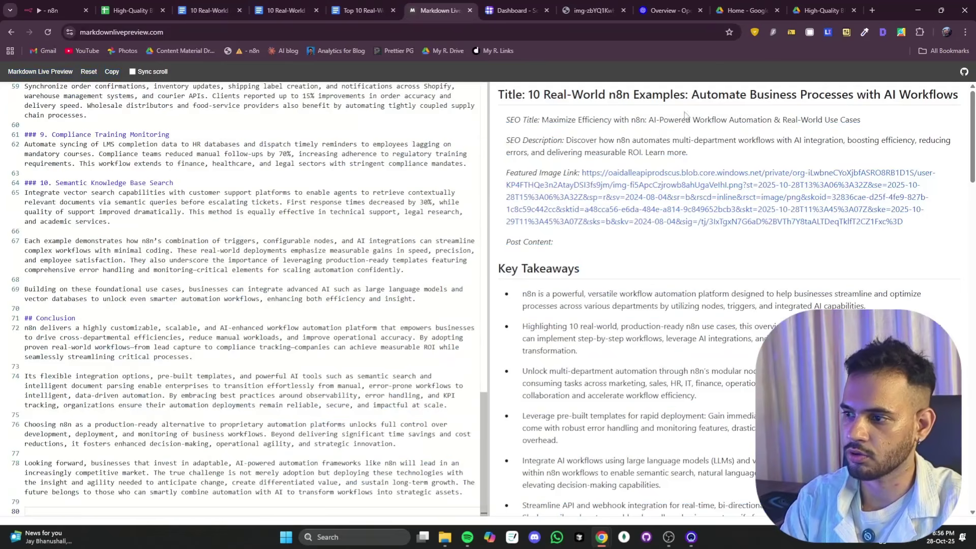
drag(499, 94, 813, 503)
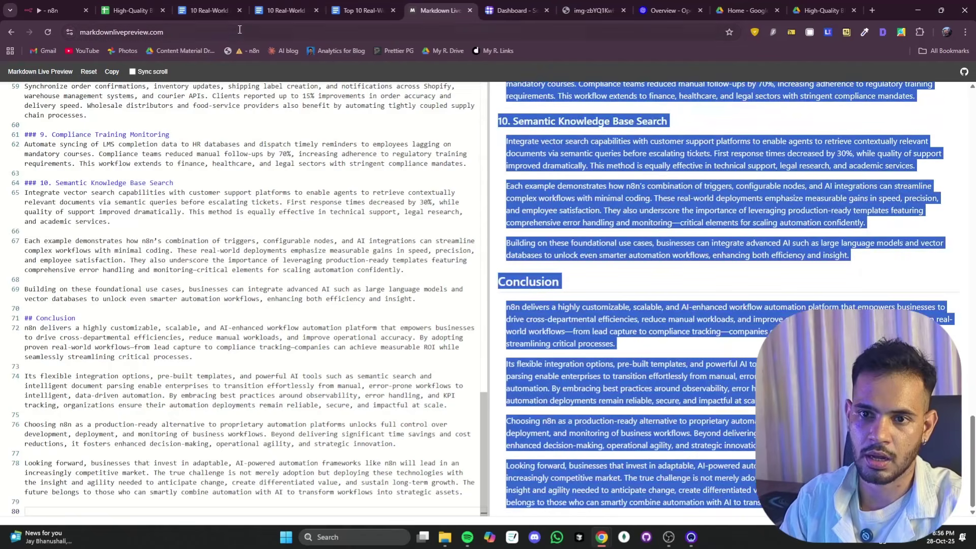
click(197, 10)
key(ctrl+a)
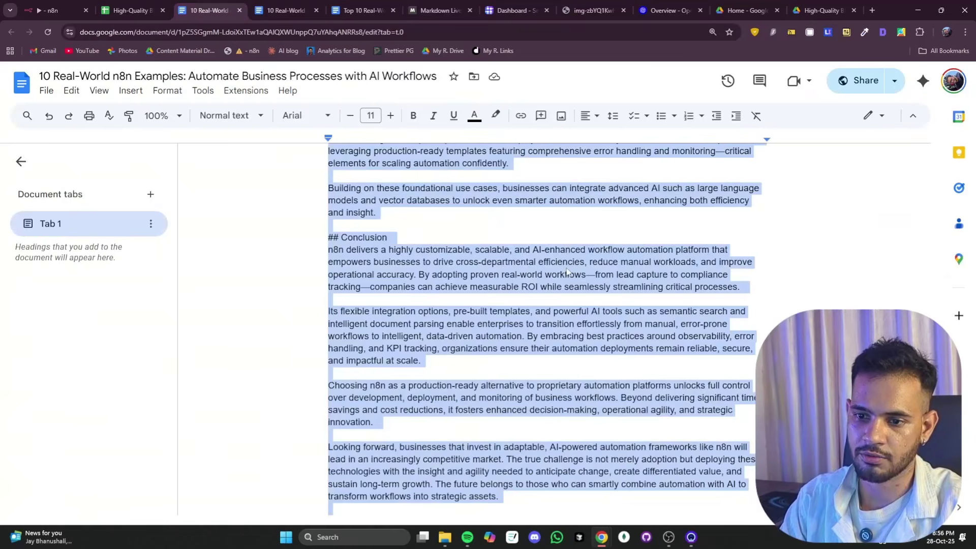
- Replace the Google Doc's raw markdown with the formatted article and return to the top
key(ctrl+v)
key(ctrl+Home)
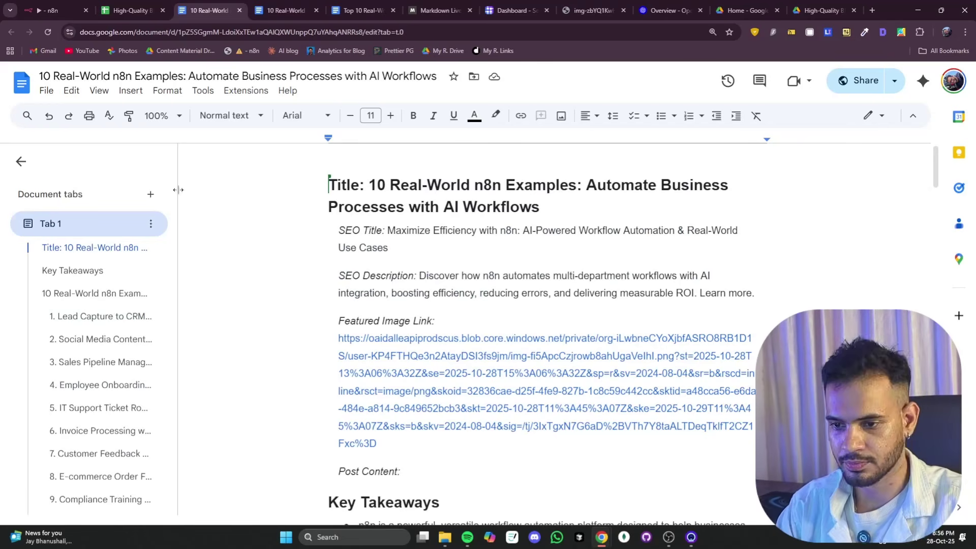
click(132, 11)
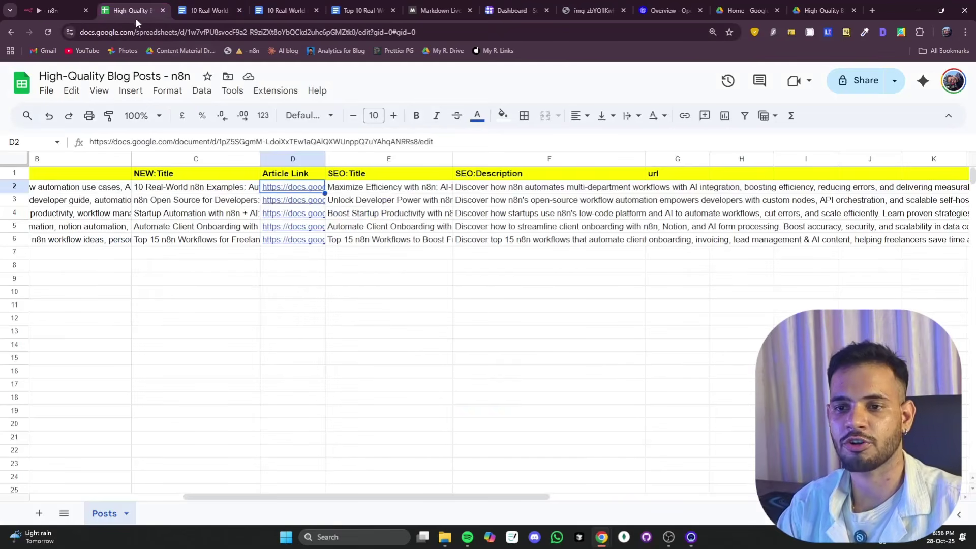